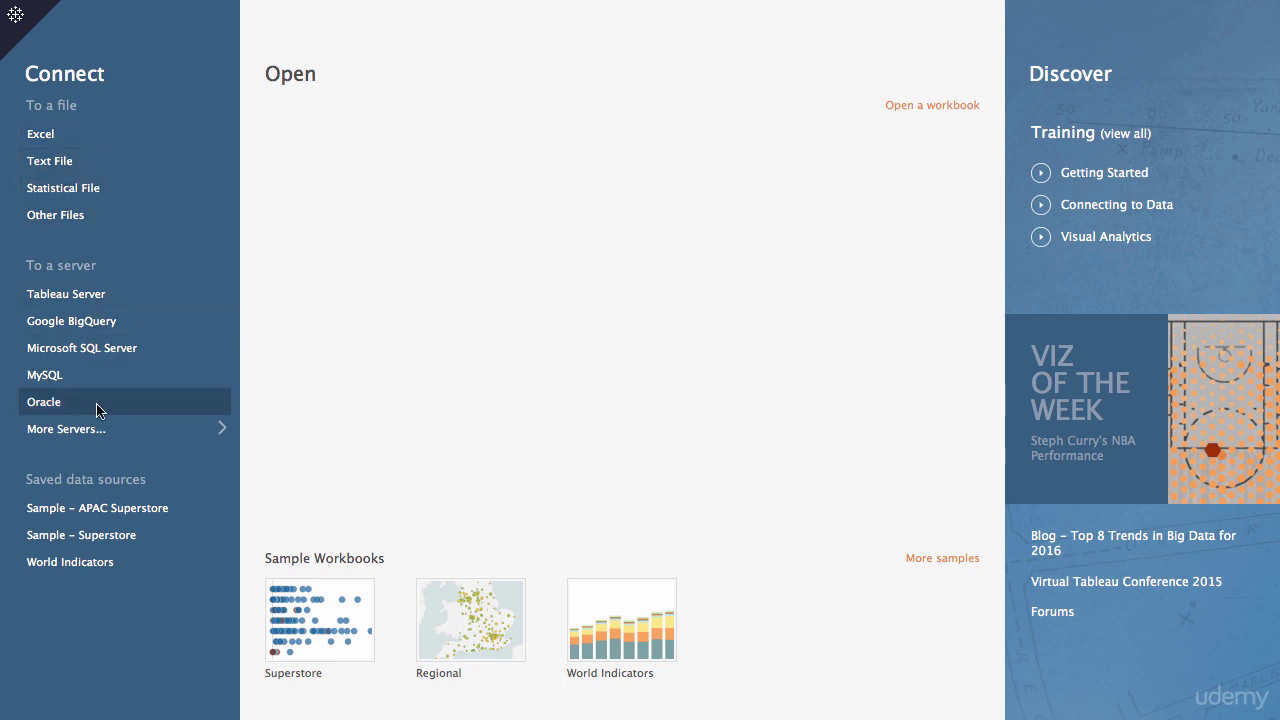
# Show all of Tableau's additional server connectors with More Servers...
pyautogui.click(133, 431)
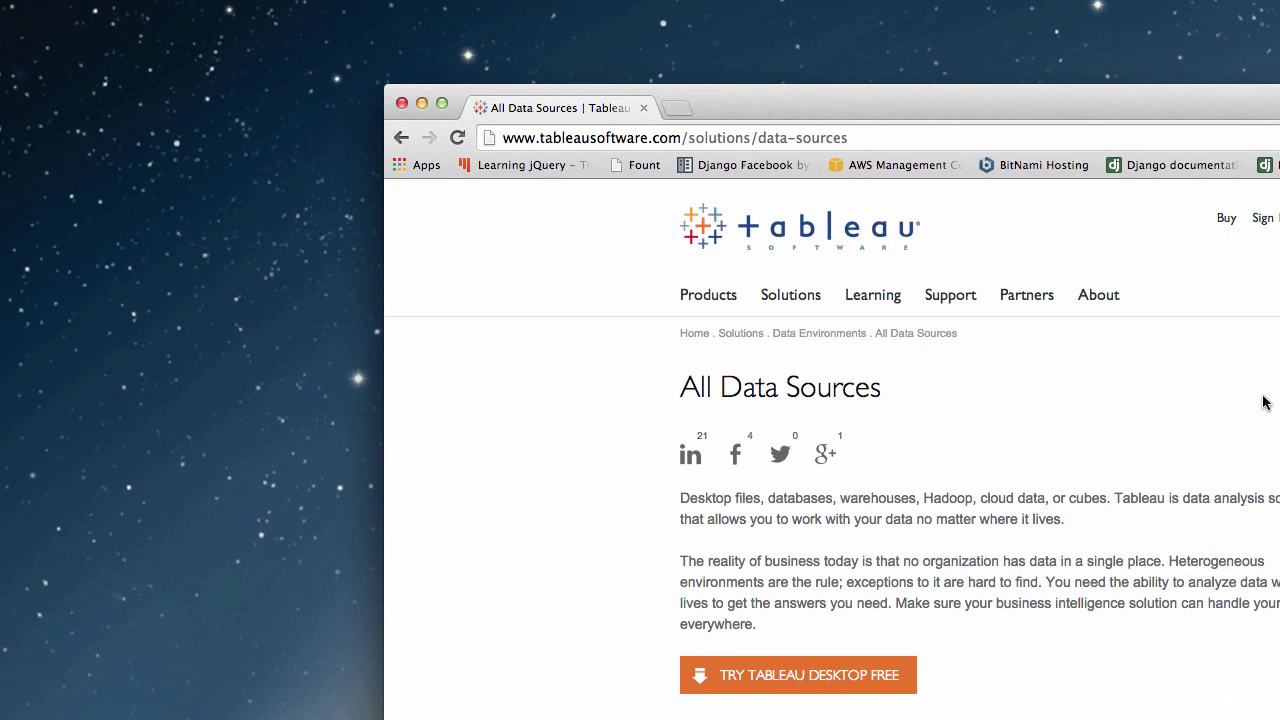
# Select the page address in Chrome and scroll down to the native connectors list.
pyautogui.click(872, 130)
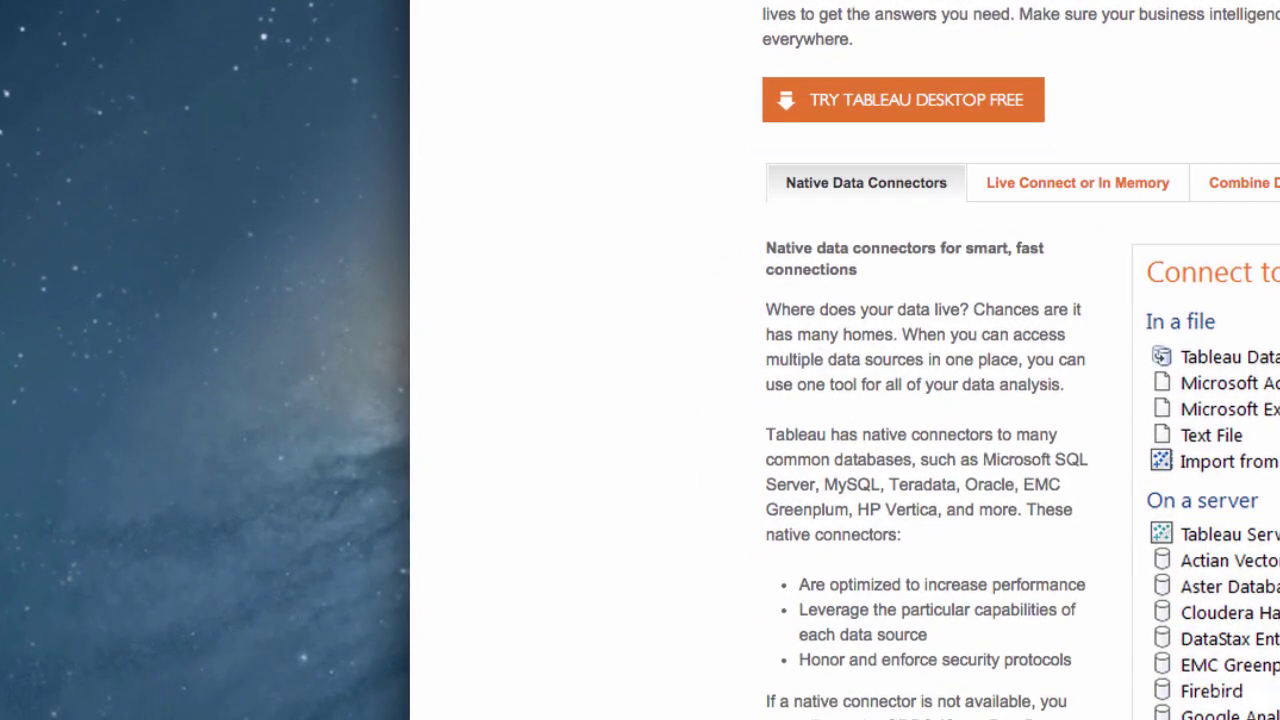
pyautogui.scroll(-4, 1020, 400)
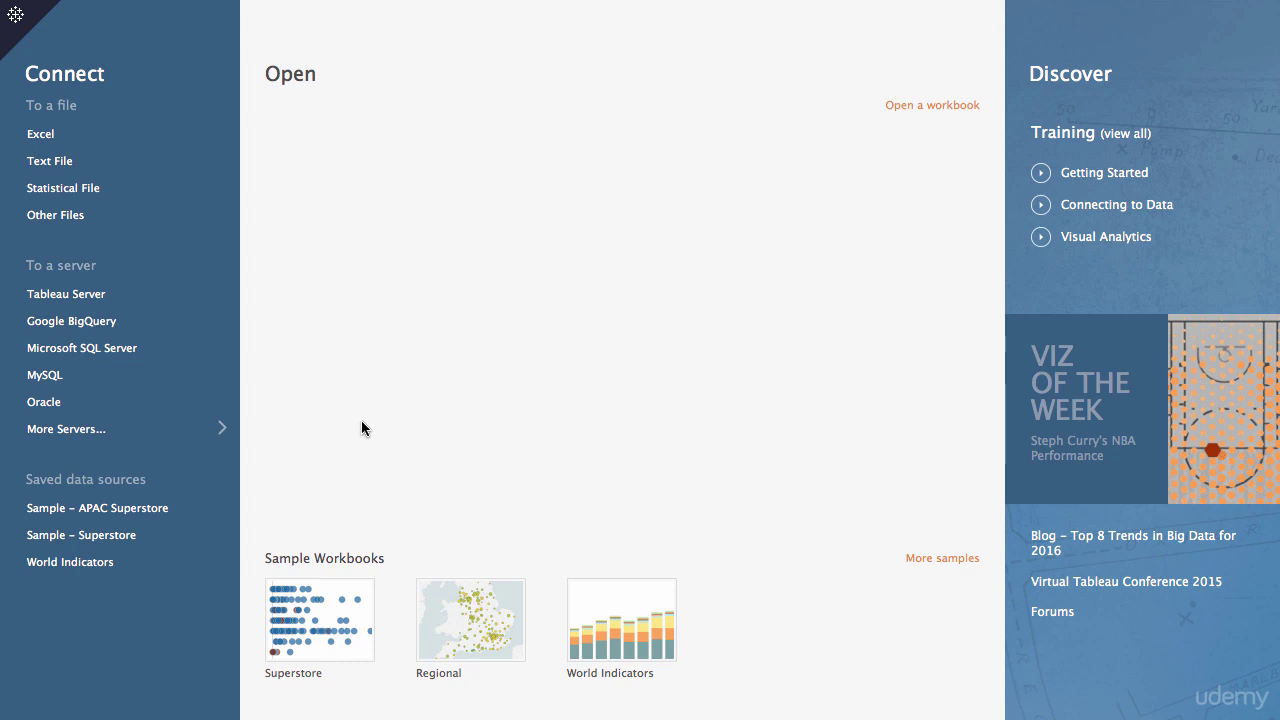
# Connect to the Excel workbook Sample - Superstore.xls as a data source.
pyautogui.click(42, 136)
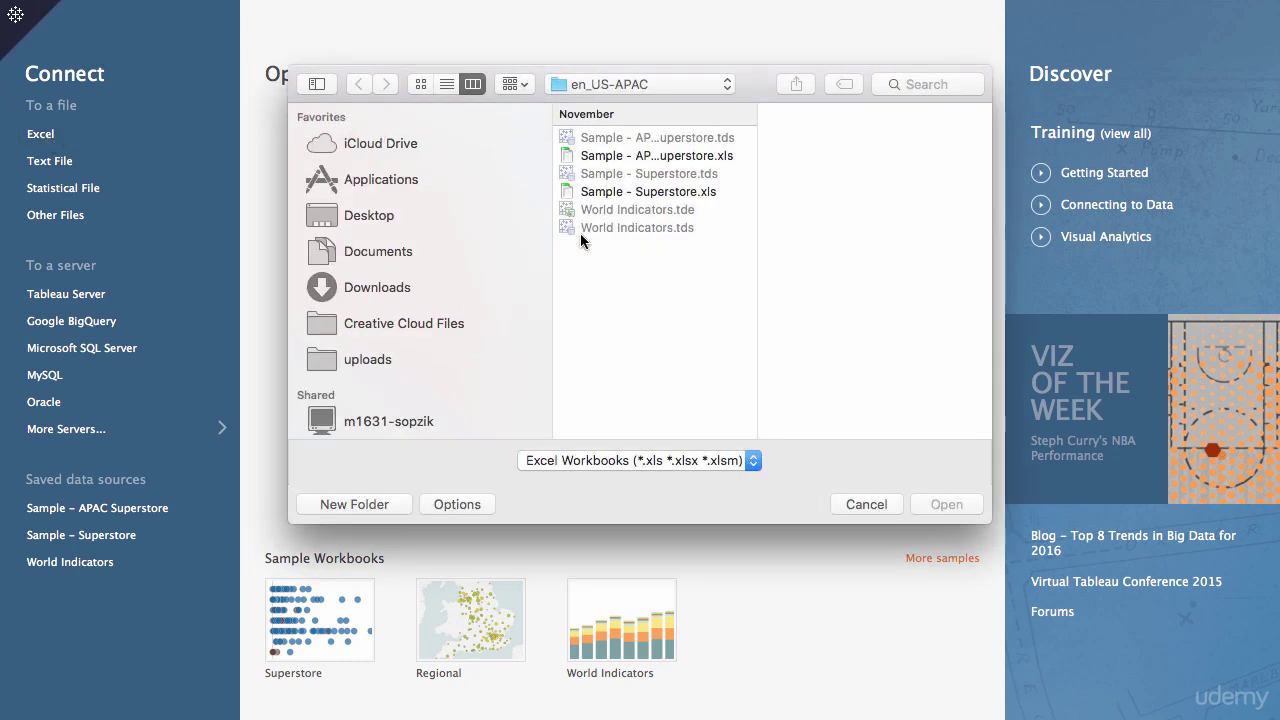
pyautogui.click(672, 194)
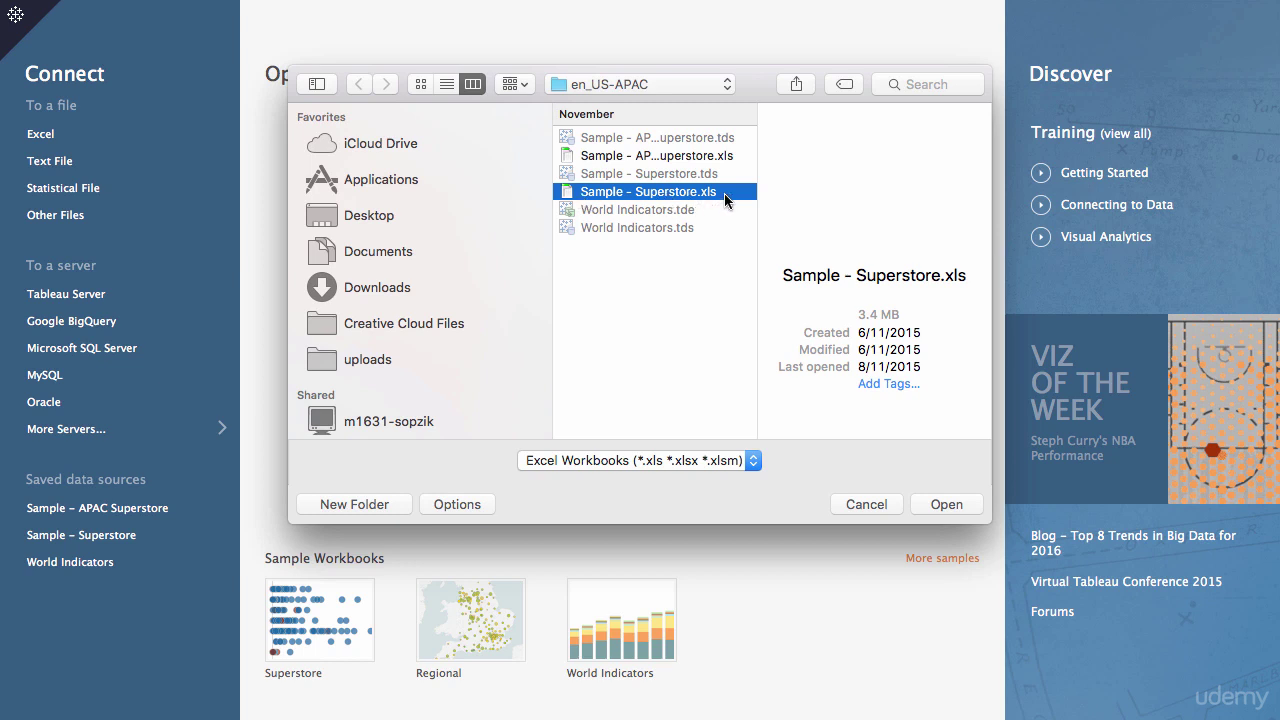
pyautogui.click(945, 504)
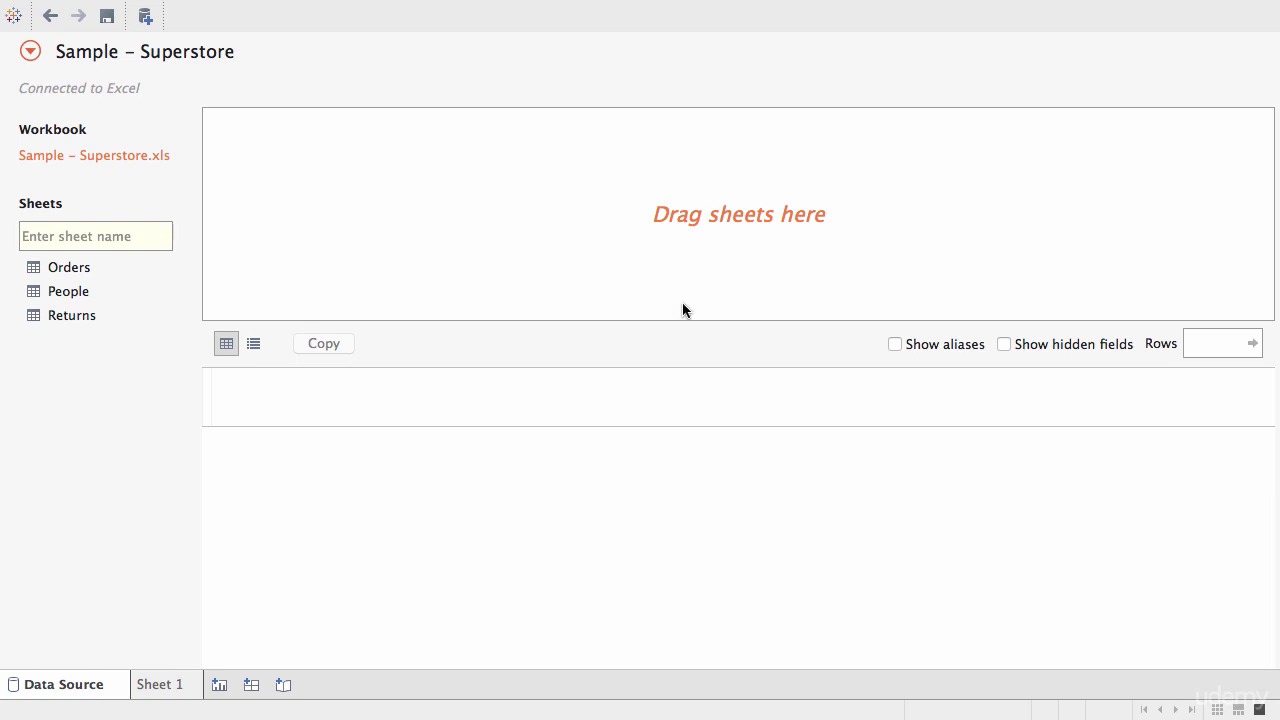
pyautogui.click(231, 51)
pyautogui.click(198, 50)
pyautogui.tripleClick(198, 50)
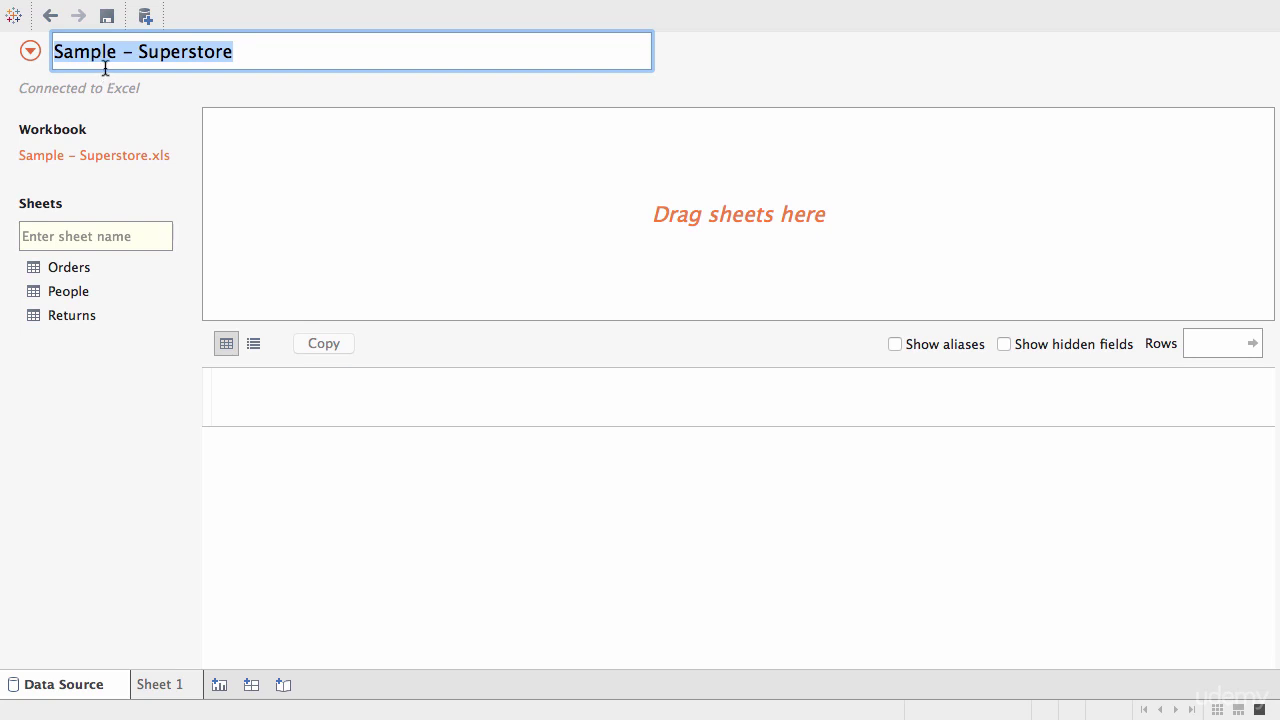
pyautogui.click(189, 203)
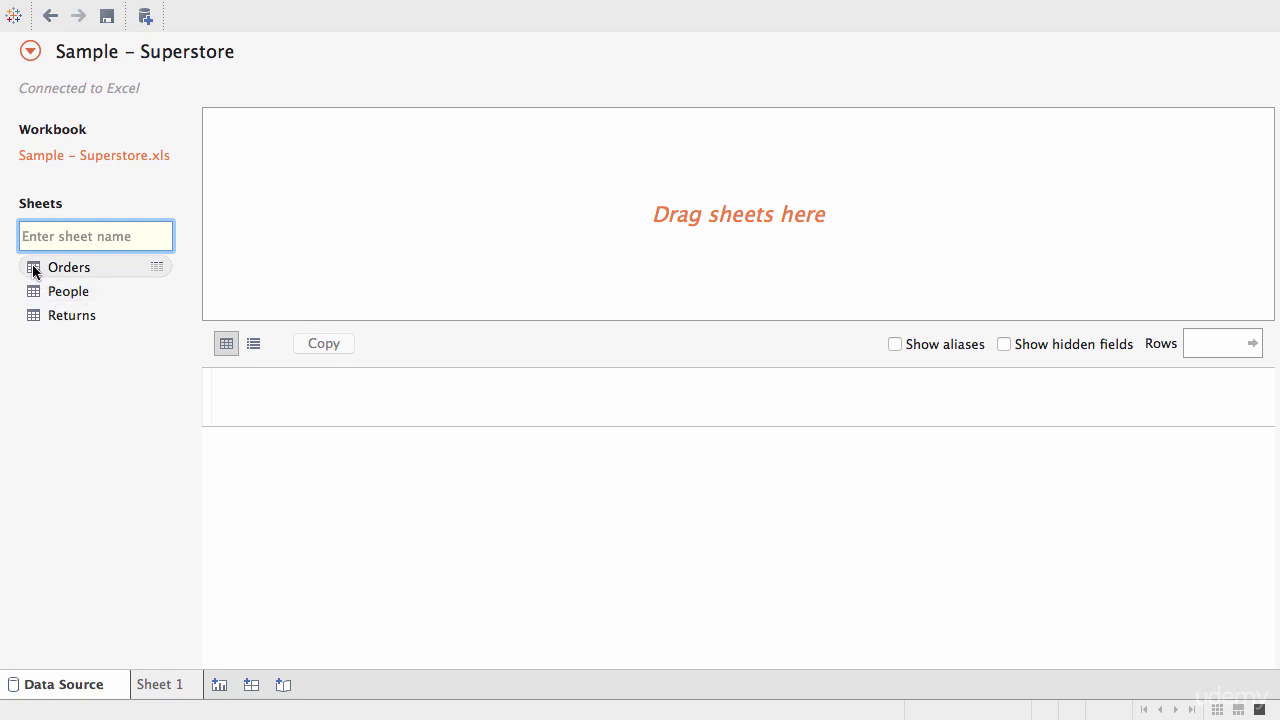
# Add the Orders sheet to the canvas and browse its 9,994 rows in the data grid.
pyautogui.moveTo(33, 270); pyautogui.dragTo(286, 154)
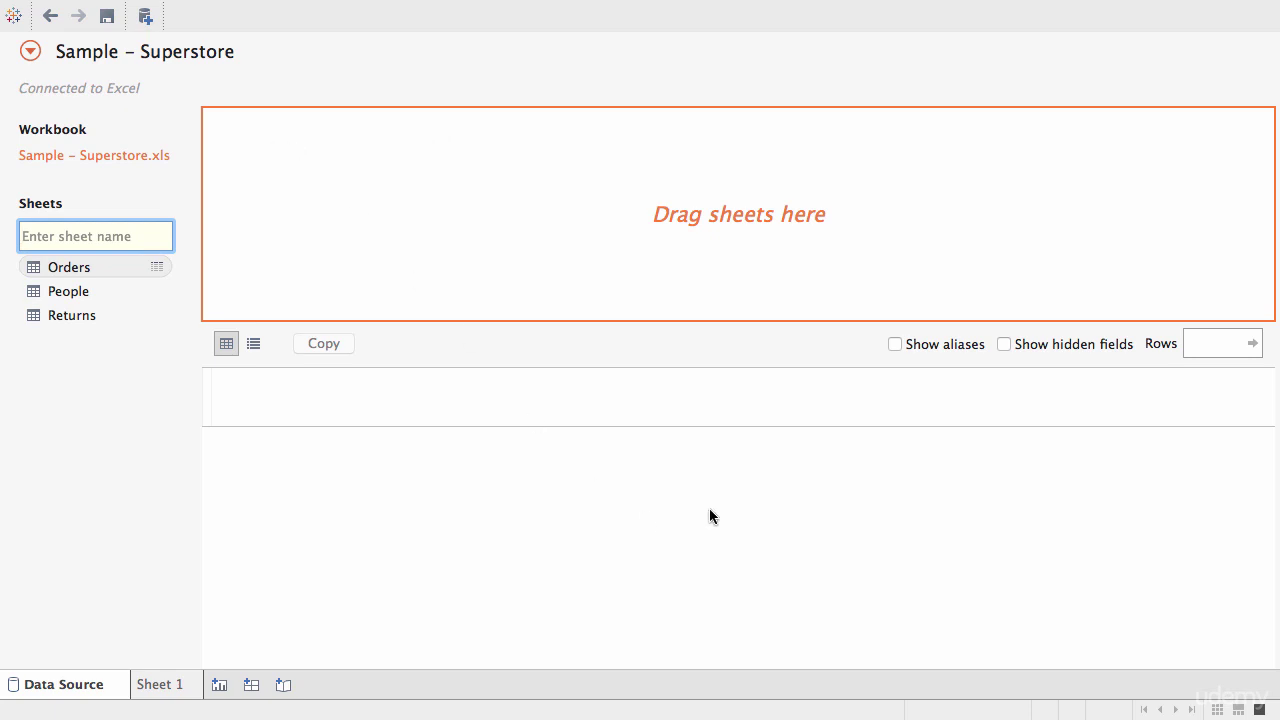
pyautogui.hscroll(10, 710, 512)
pyautogui.hscroll(3, 710, 512)
pyautogui.hscroll(-10, 710, 512)
pyautogui.scroll(-10, 710, 510)
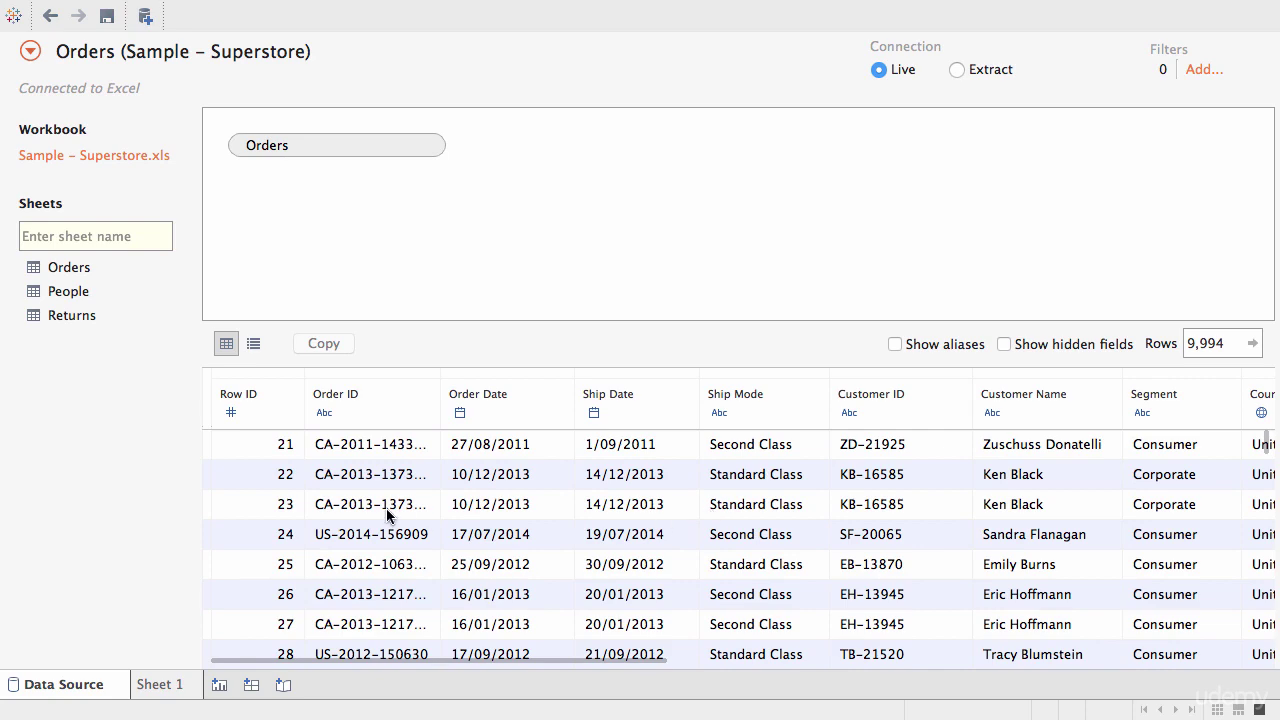
pyautogui.click(347, 472)
pyautogui.click(358, 506)
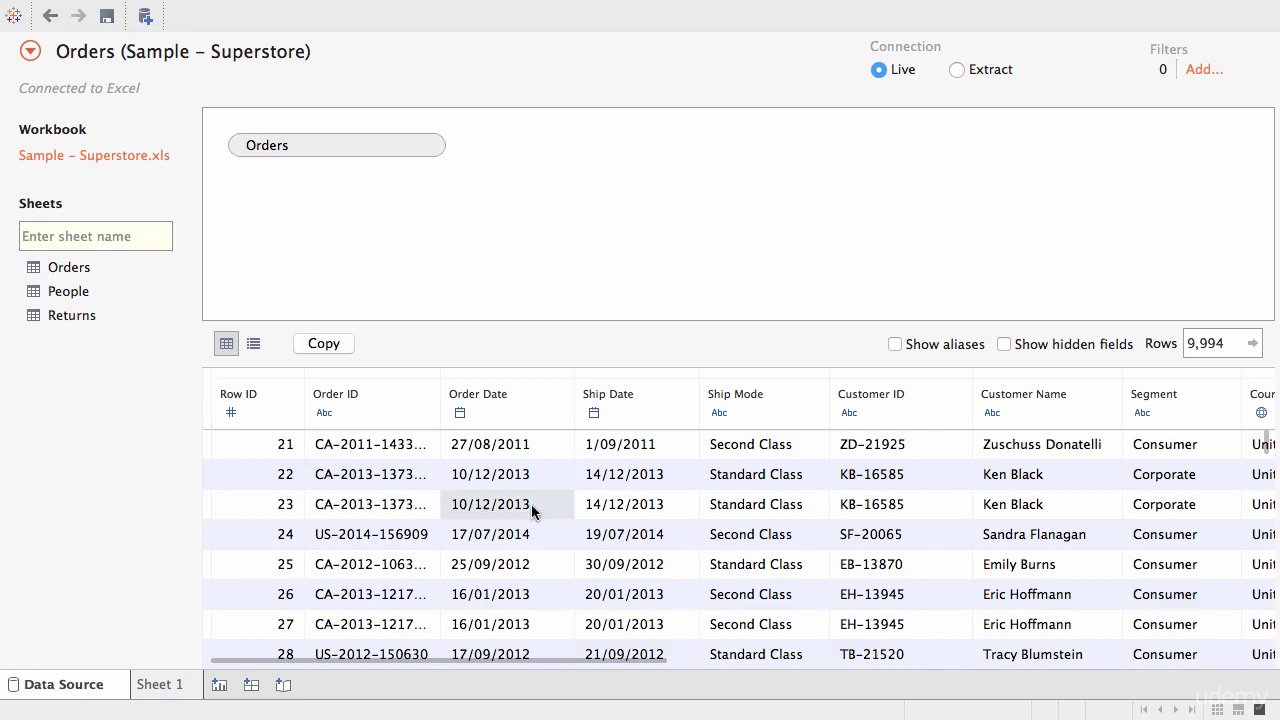
pyautogui.scroll(10, 531, 504)
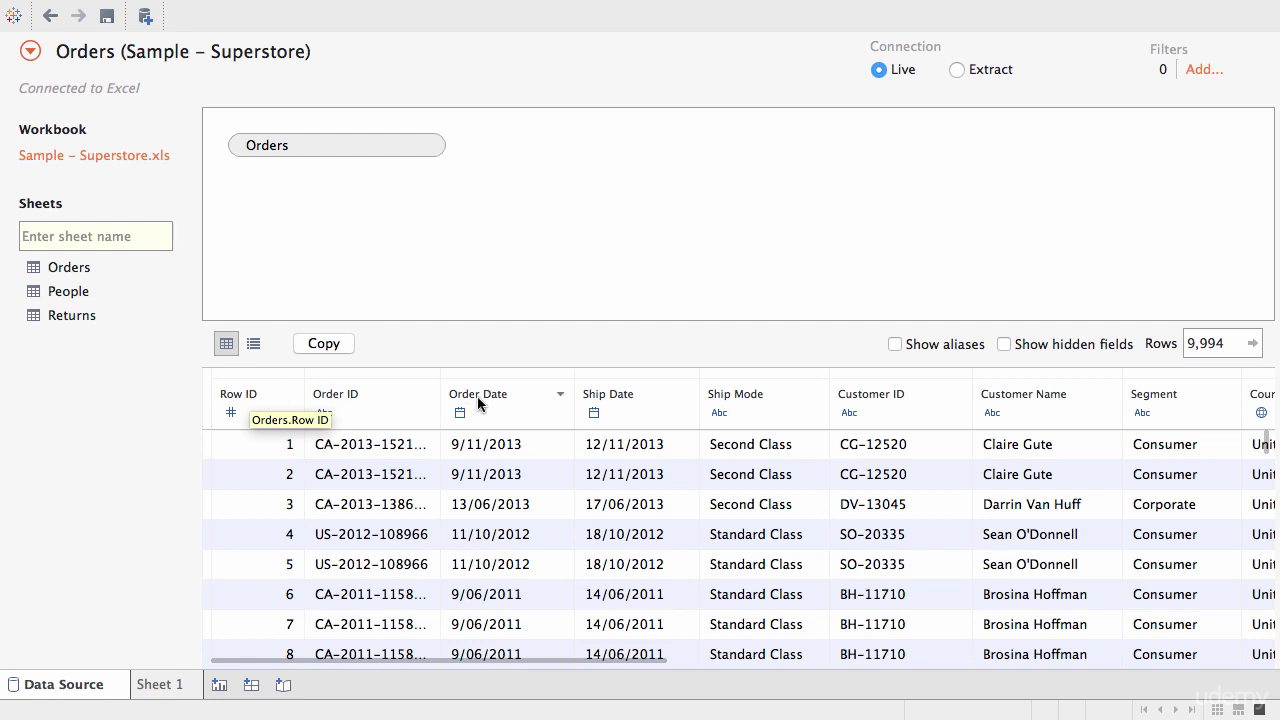
pyautogui.click(230, 413)
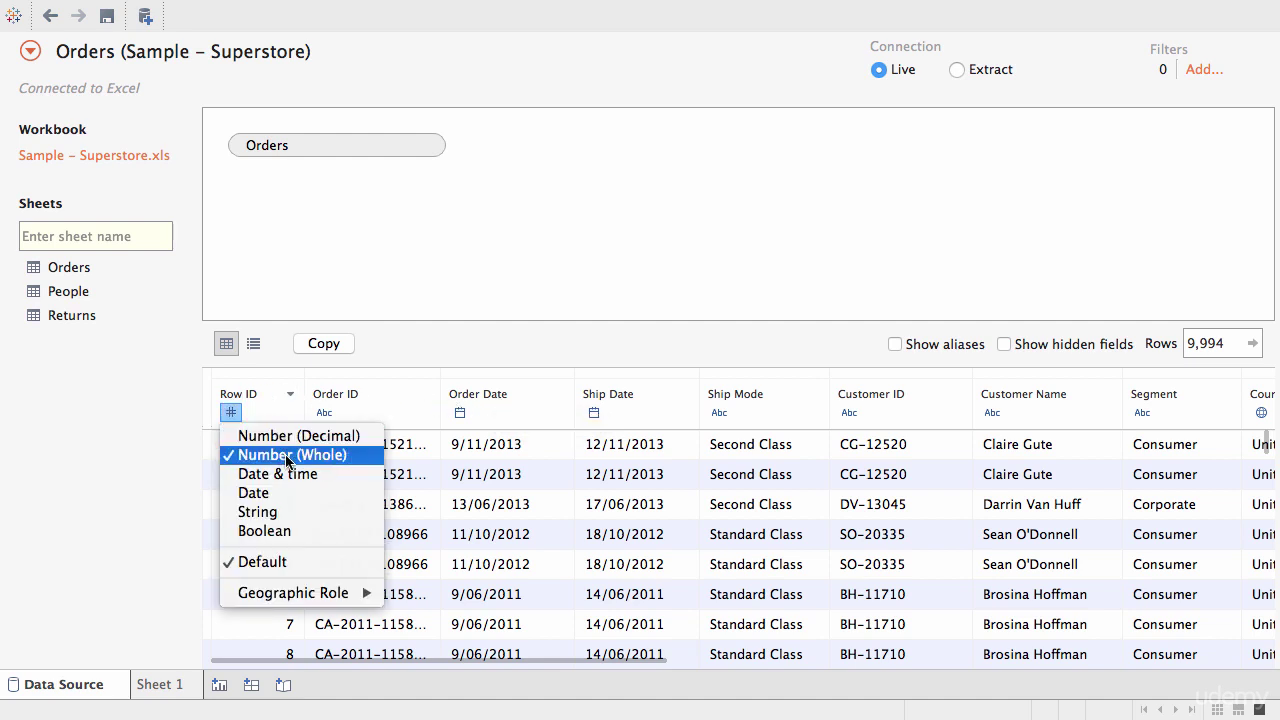
pyautogui.click(230, 418)
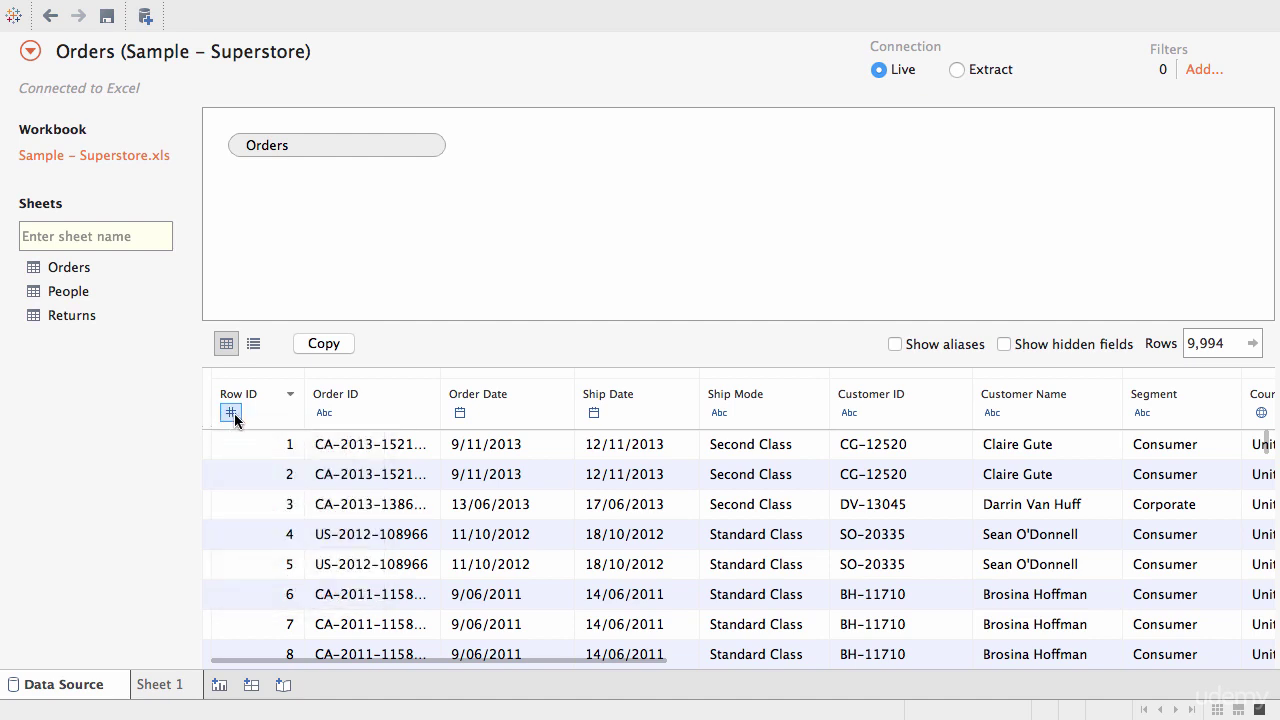
pyautogui.click(234, 413)
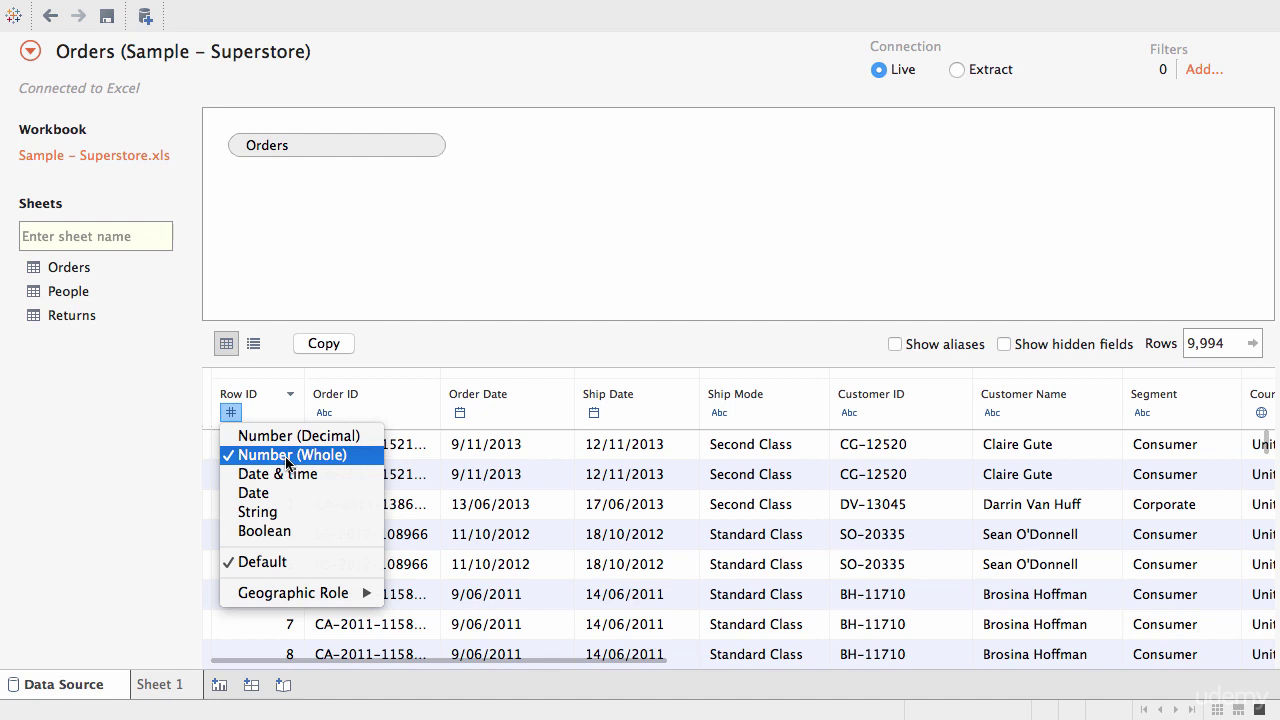
pyautogui.click(324, 415)
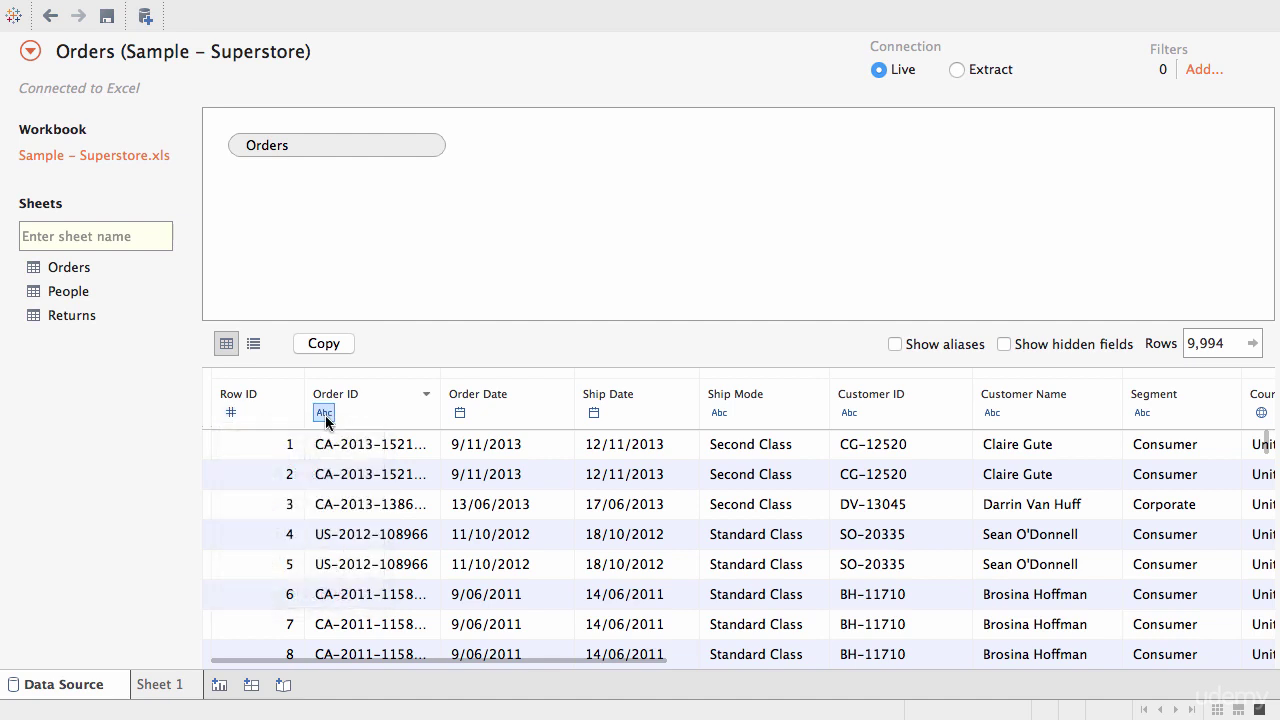
pyautogui.click(325, 417)
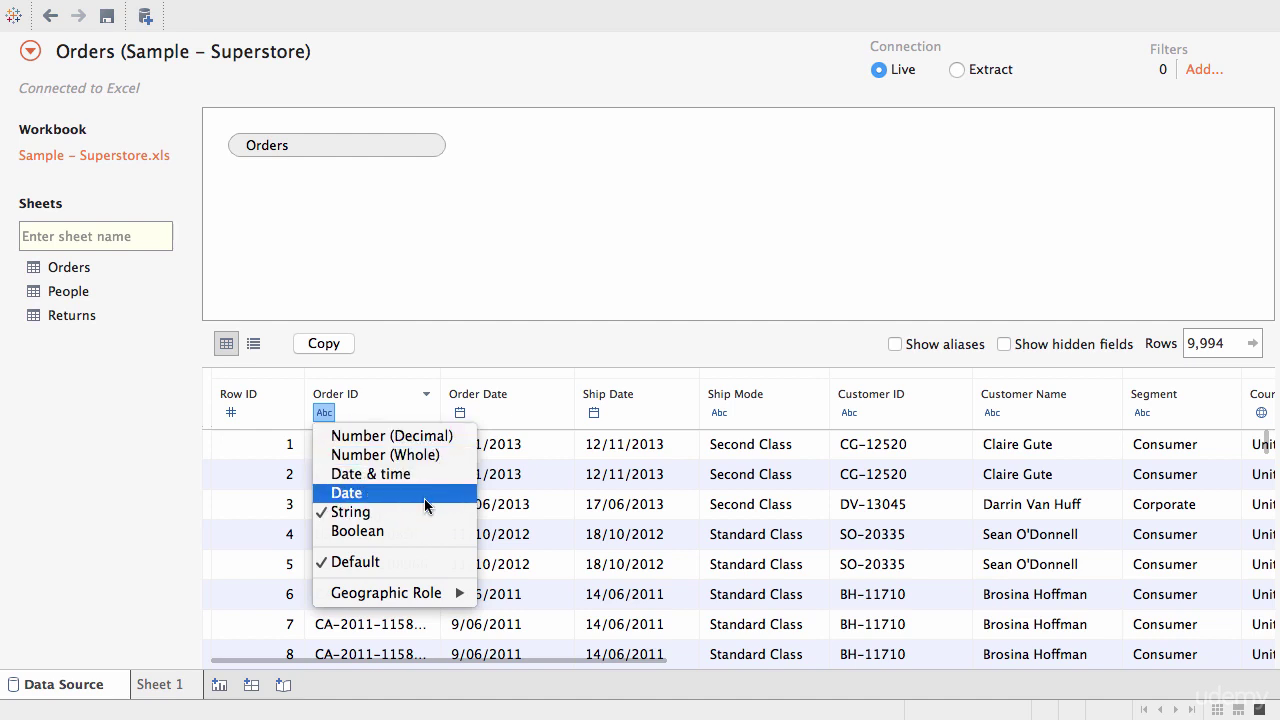
pyautogui.click(461, 413)
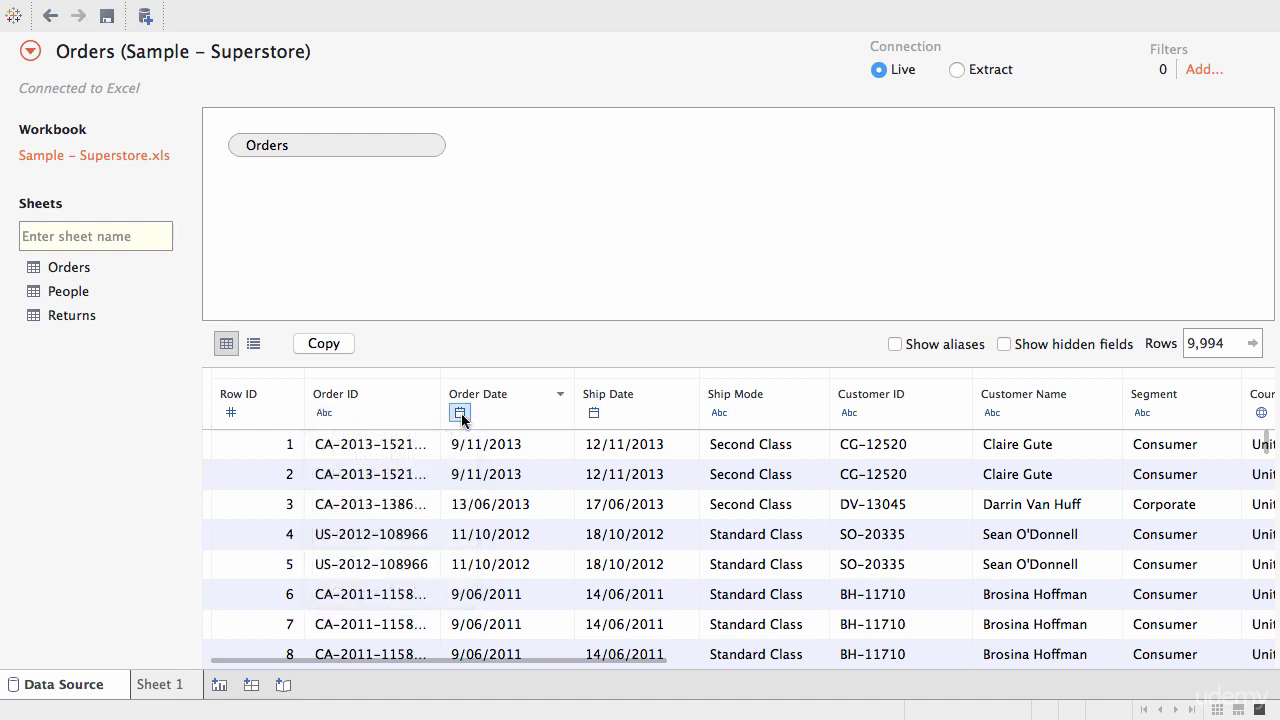
pyautogui.click(461, 414)
pyautogui.click(487, 471)
pyautogui.hscroll(15, 487, 471)
pyautogui.hscroll(-15, 488, 478)
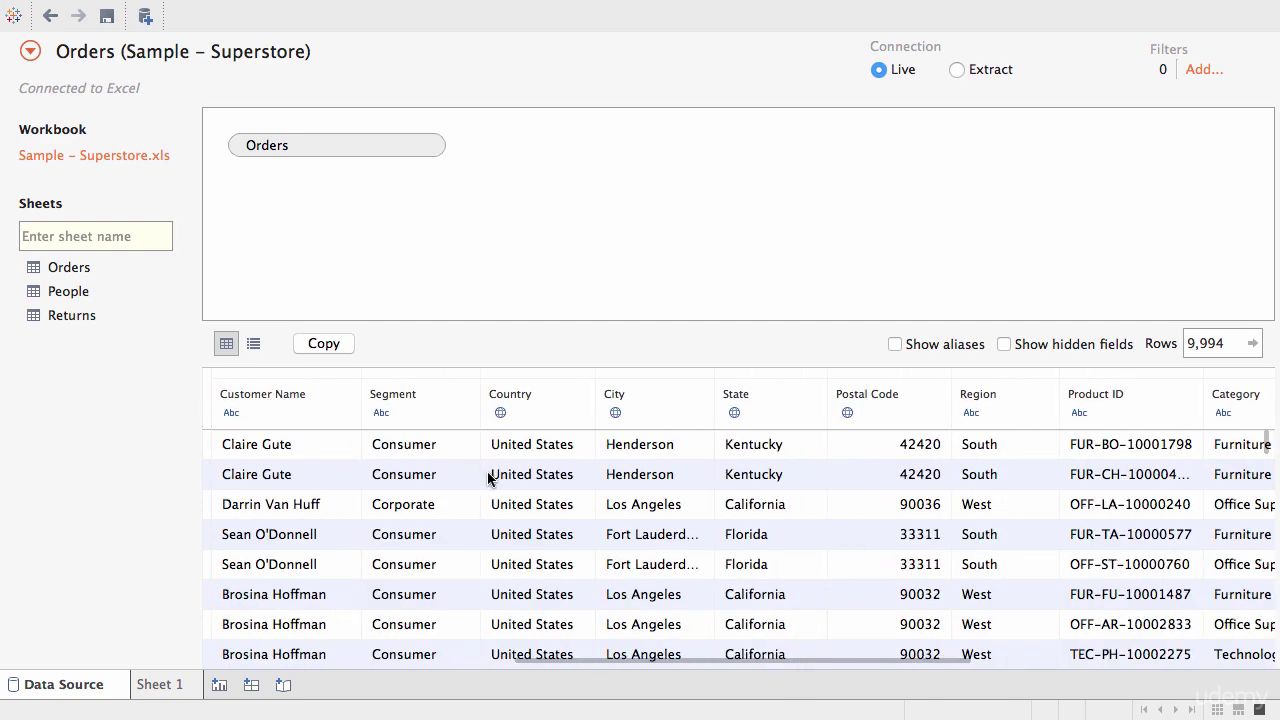
pyautogui.click(615, 413)
pyautogui.click(614, 414)
pyautogui.click(734, 413)
pyautogui.moveTo(820, 593)
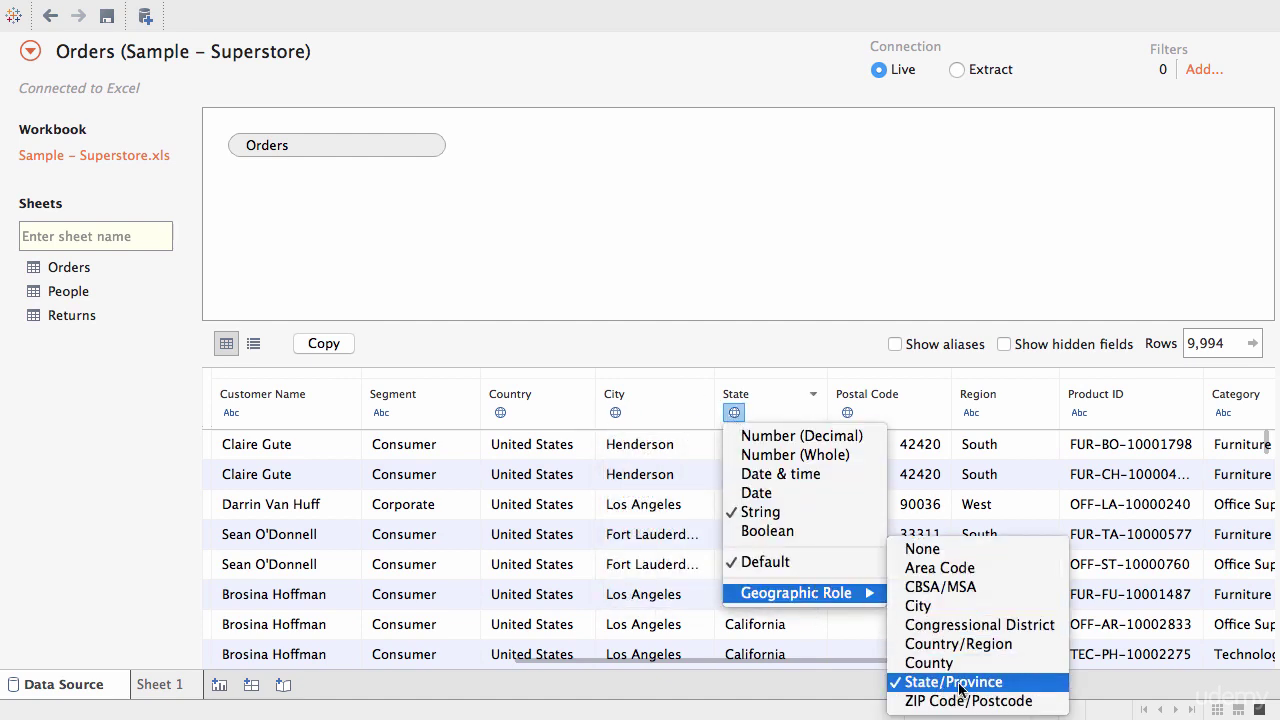
pyautogui.click(771, 350)
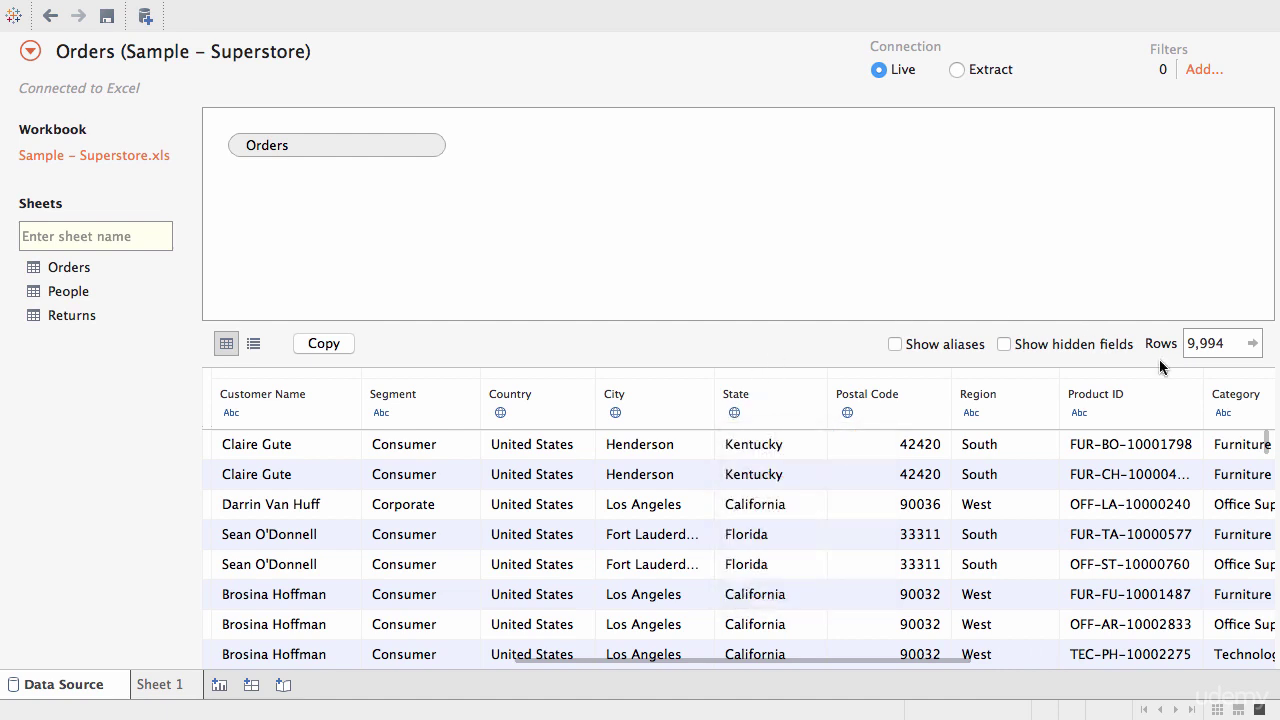
pyautogui.doubleClick(1206, 344)
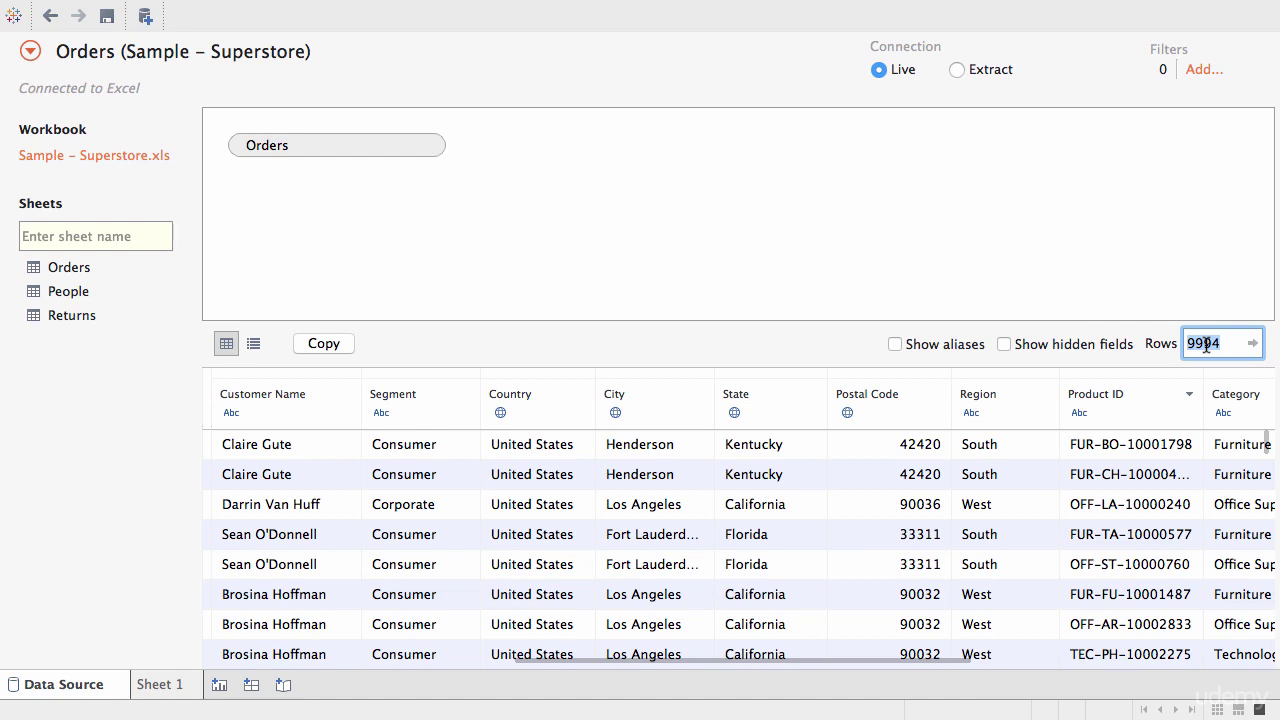
pyautogui.write('5')
pyautogui.press('Return')
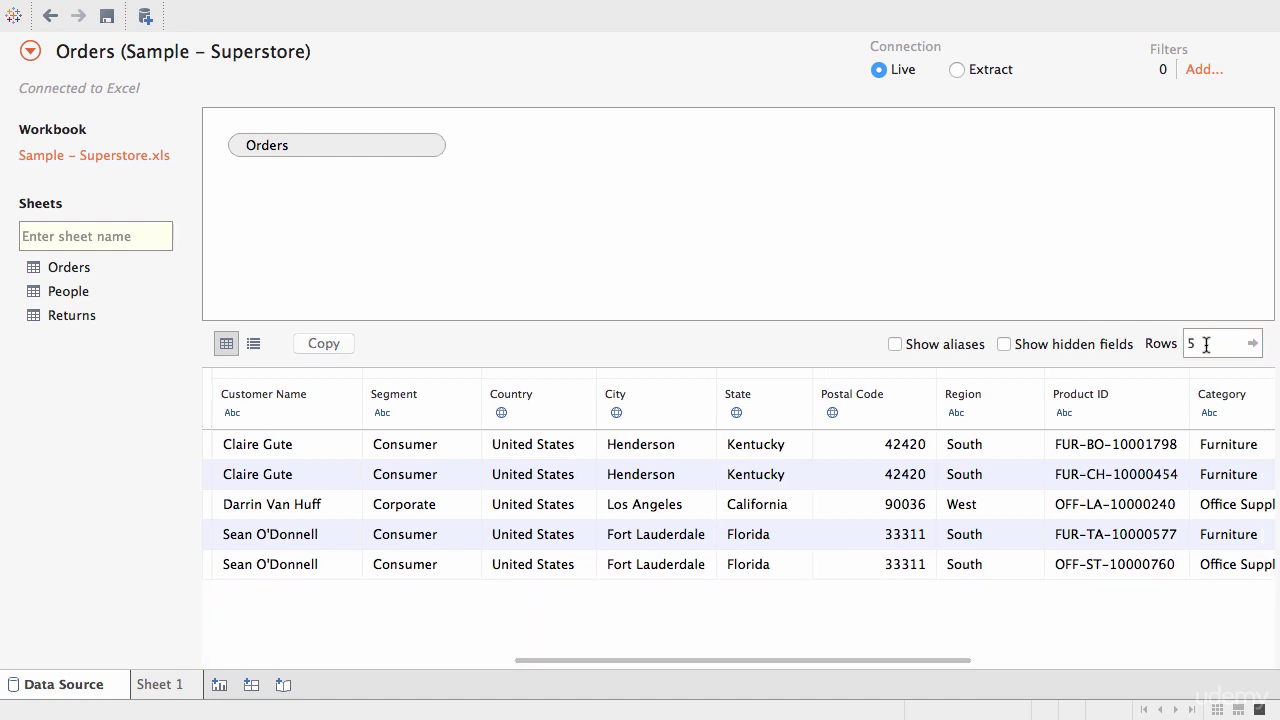
pyautogui.click(494, 660)
pyautogui.click(290, 446)
pyautogui.click(284, 476)
pyautogui.click(281, 506)
pyautogui.click(279, 538)
pyautogui.click(283, 564)
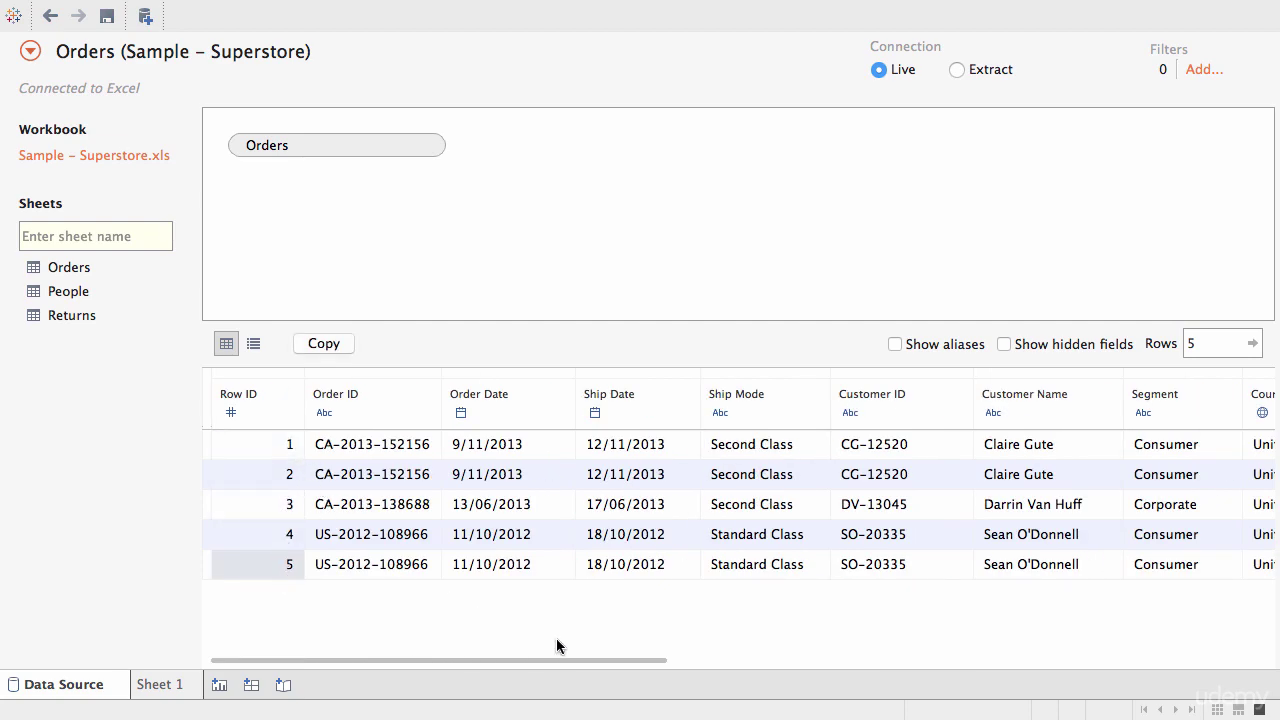
pyautogui.hscroll(10, 732, 614)
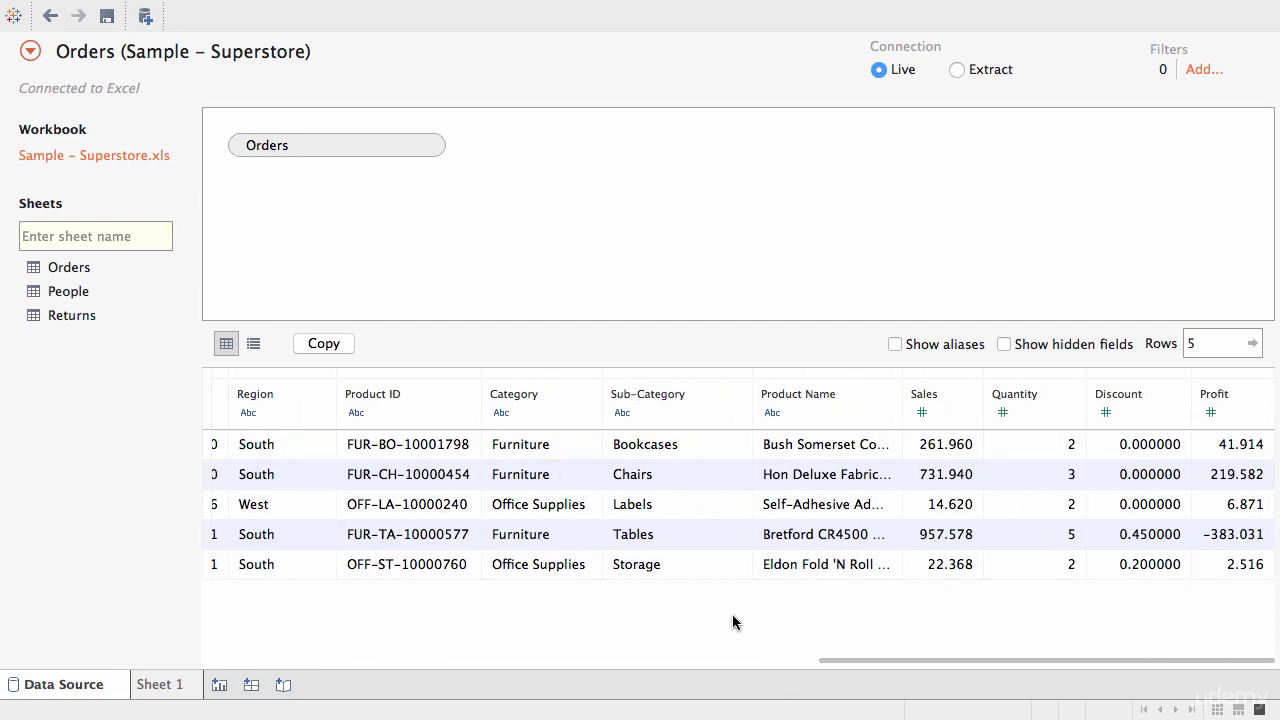
pyautogui.hscroll(-10, 732, 622)
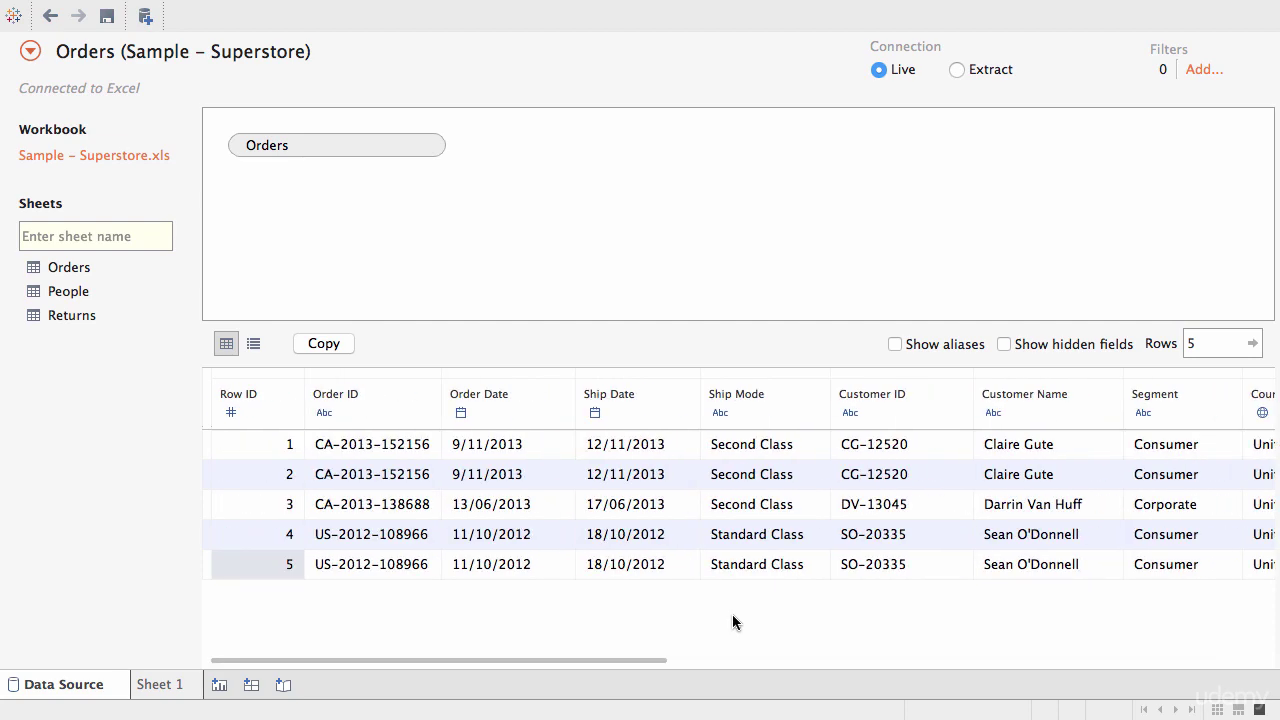
pyautogui.click(732, 622)
pyautogui.click(1203, 342)
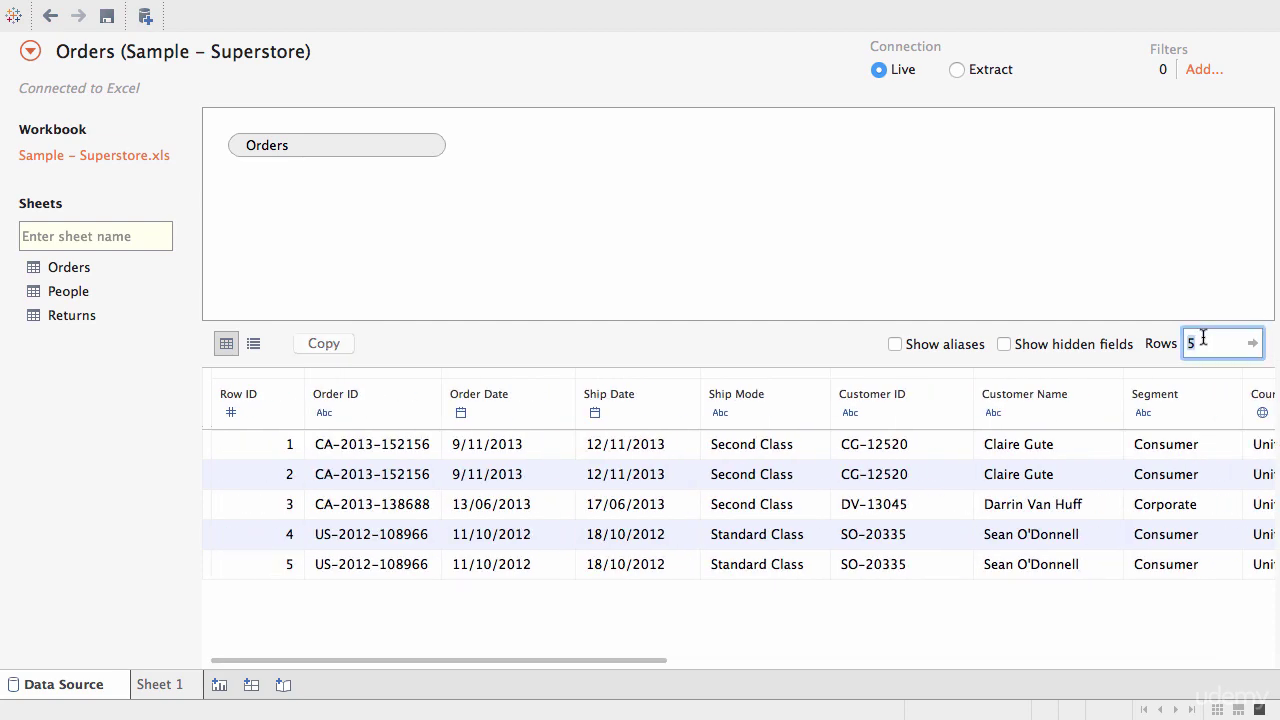
pyautogui.write('10000')
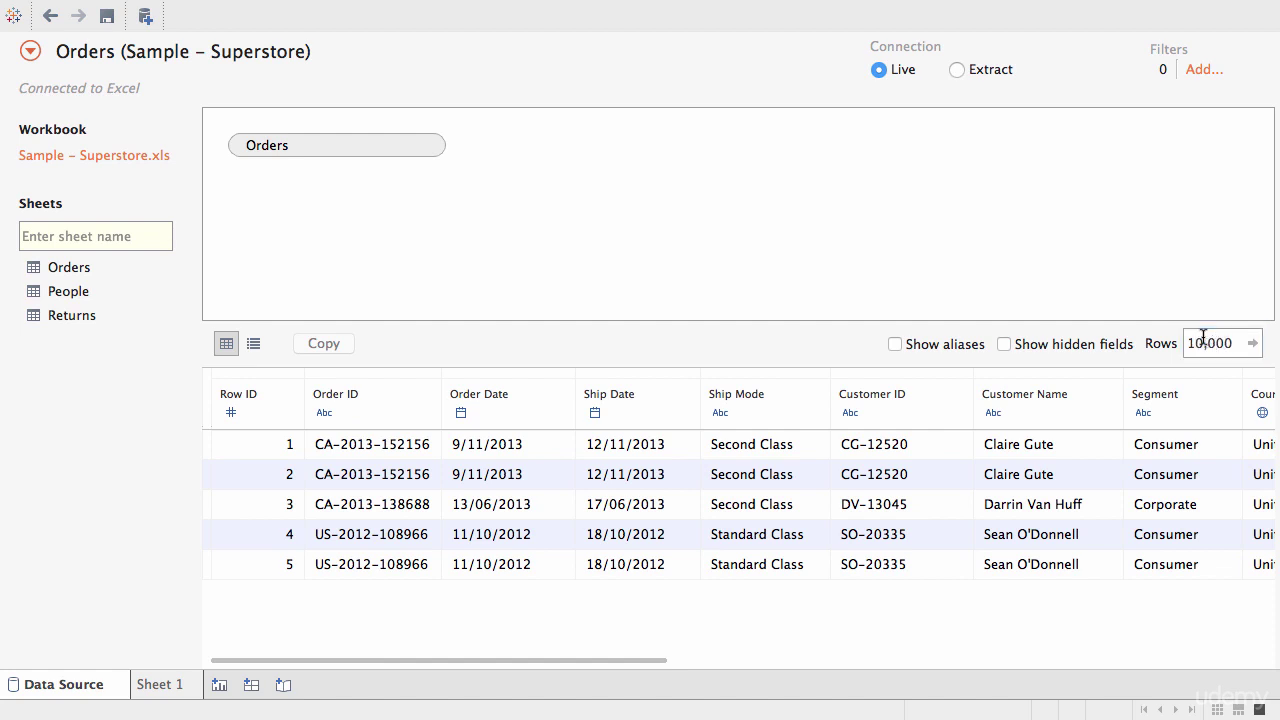
pyautogui.press('Return')
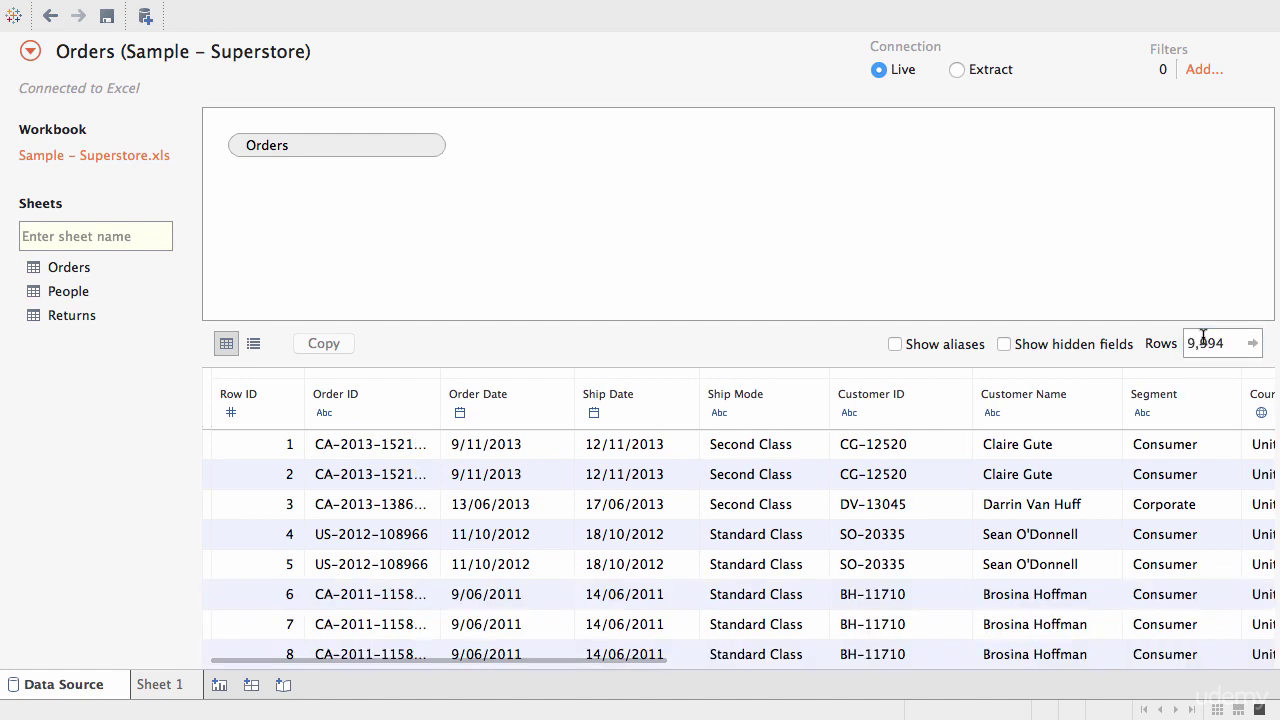
pyautogui.click(1202, 72)
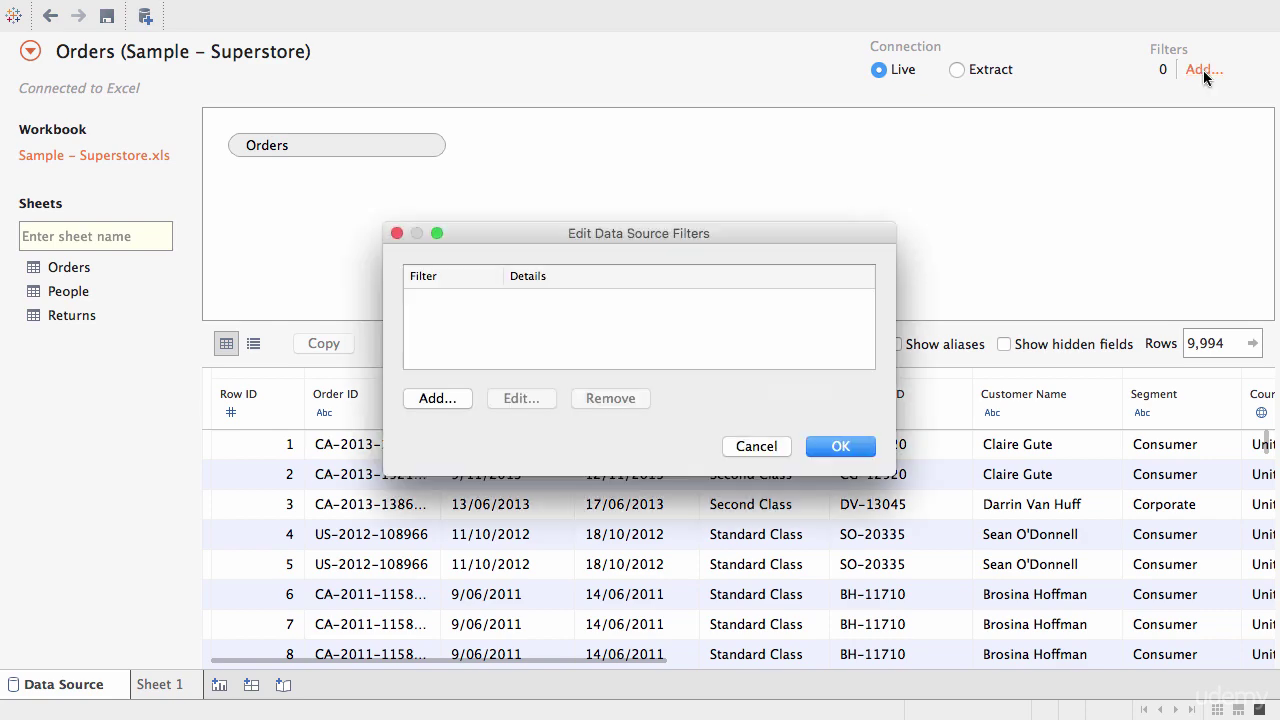
pyautogui.click(437, 399)
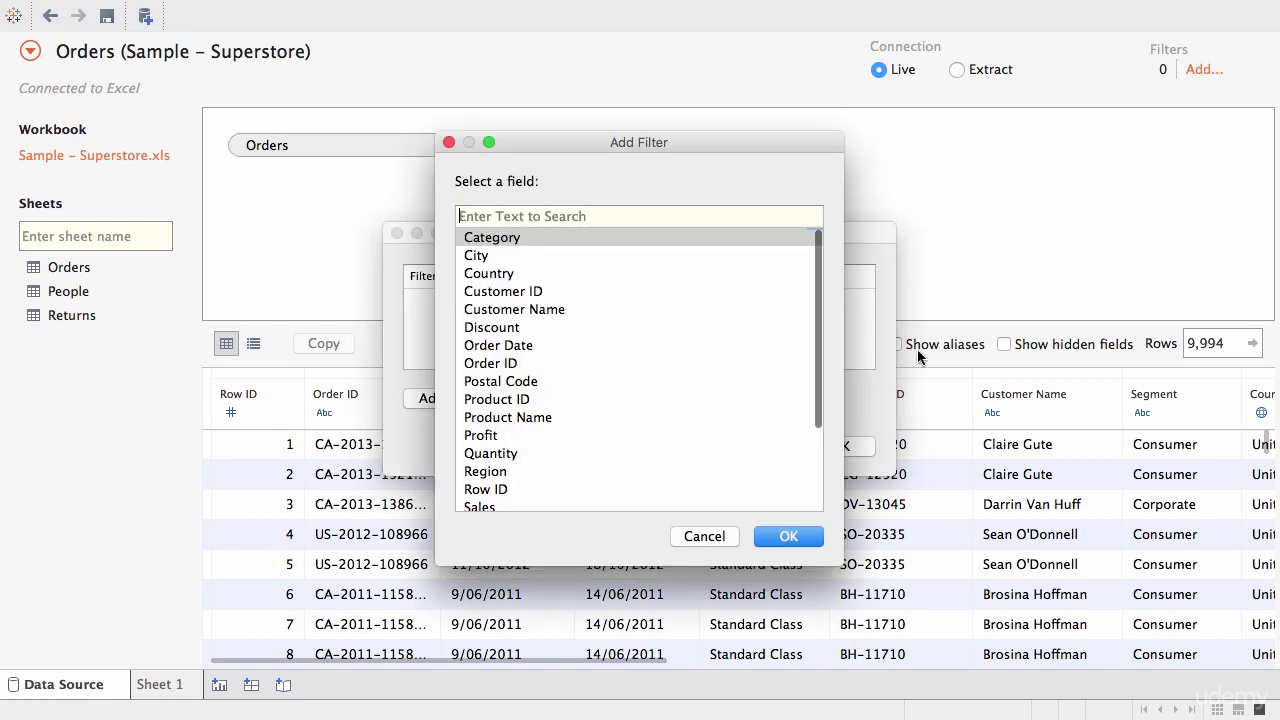
pyautogui.click(560, 291)
pyautogui.scroll(-3, 580, 318)
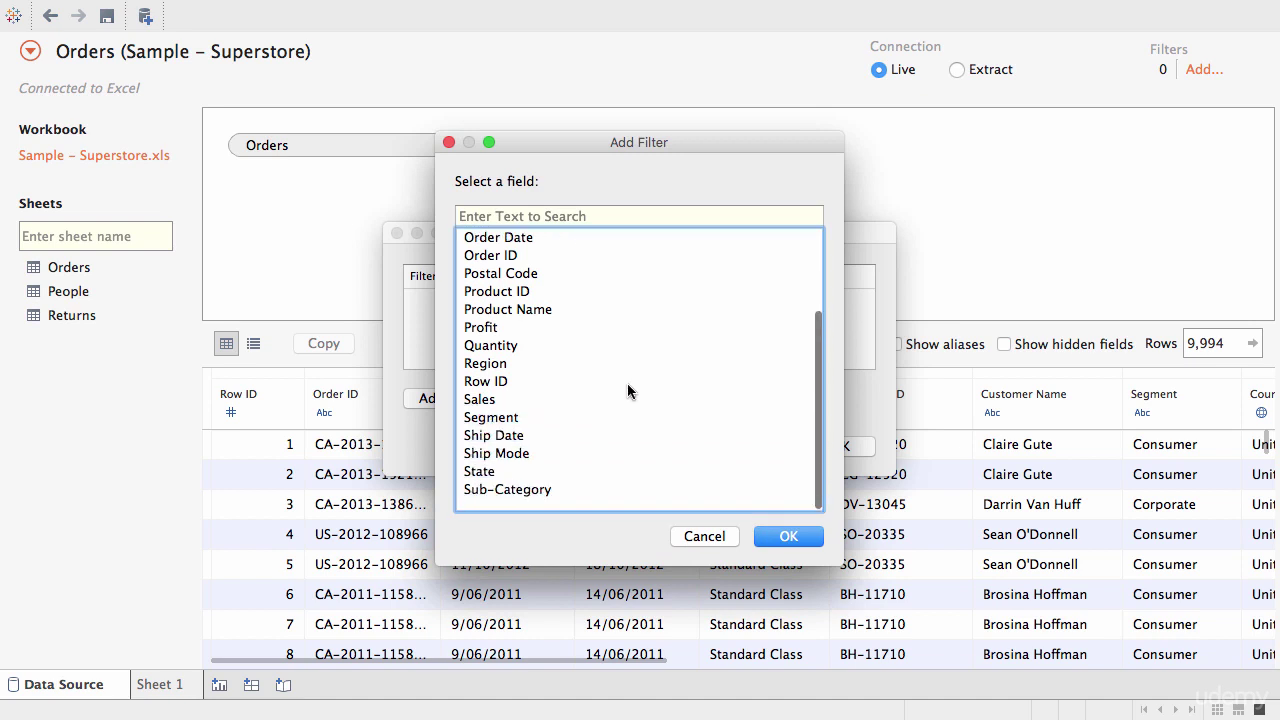
pyautogui.click(706, 538)
pyautogui.click(752, 447)
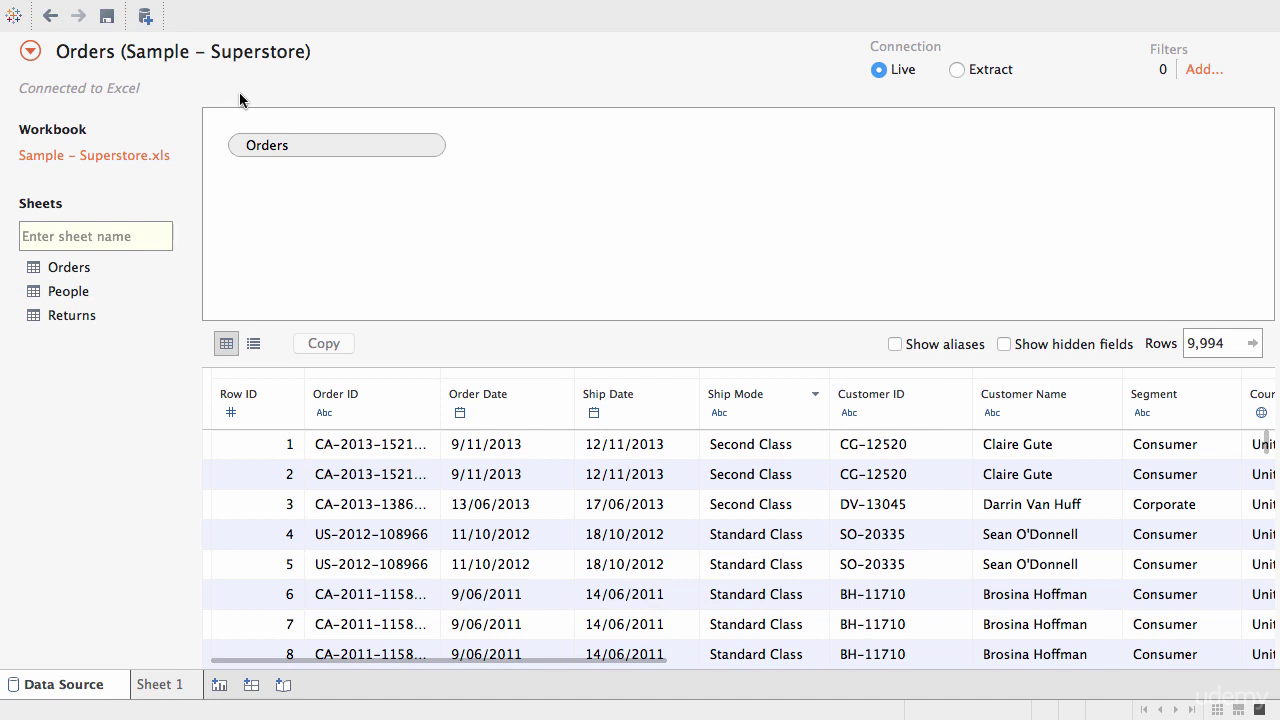
pyautogui.click(410, 143)
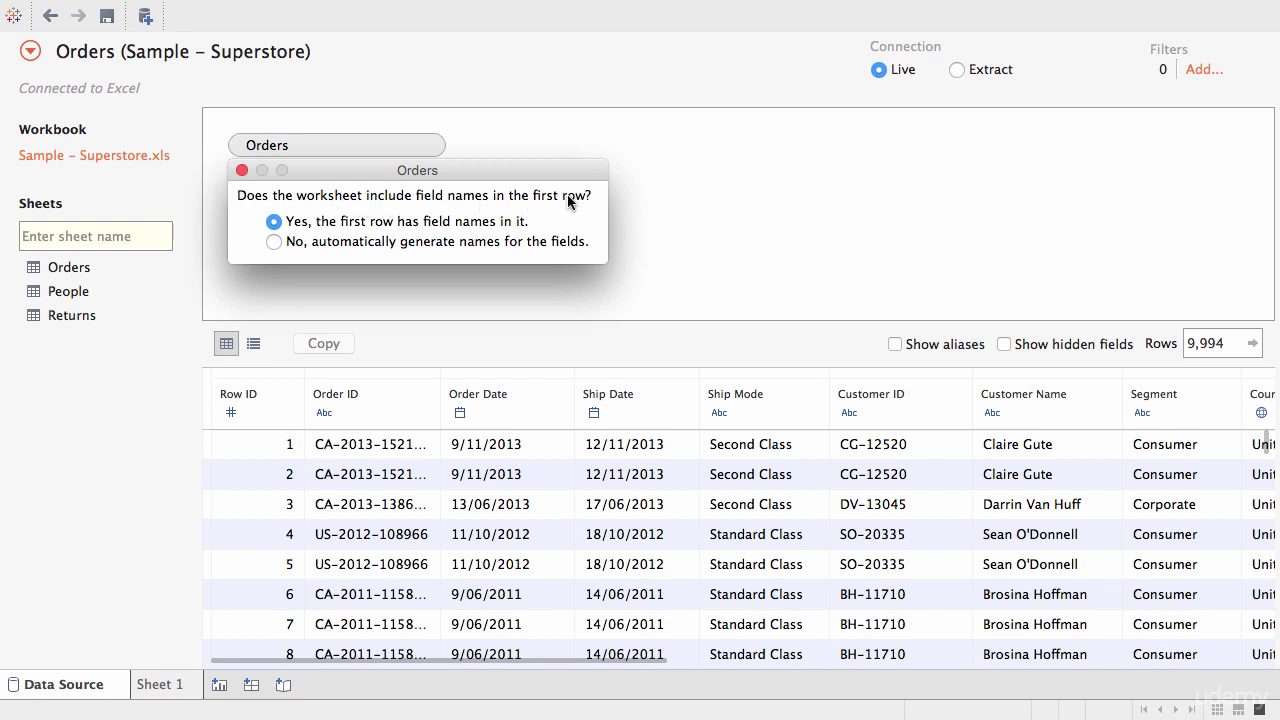
pyautogui.click(274, 221)
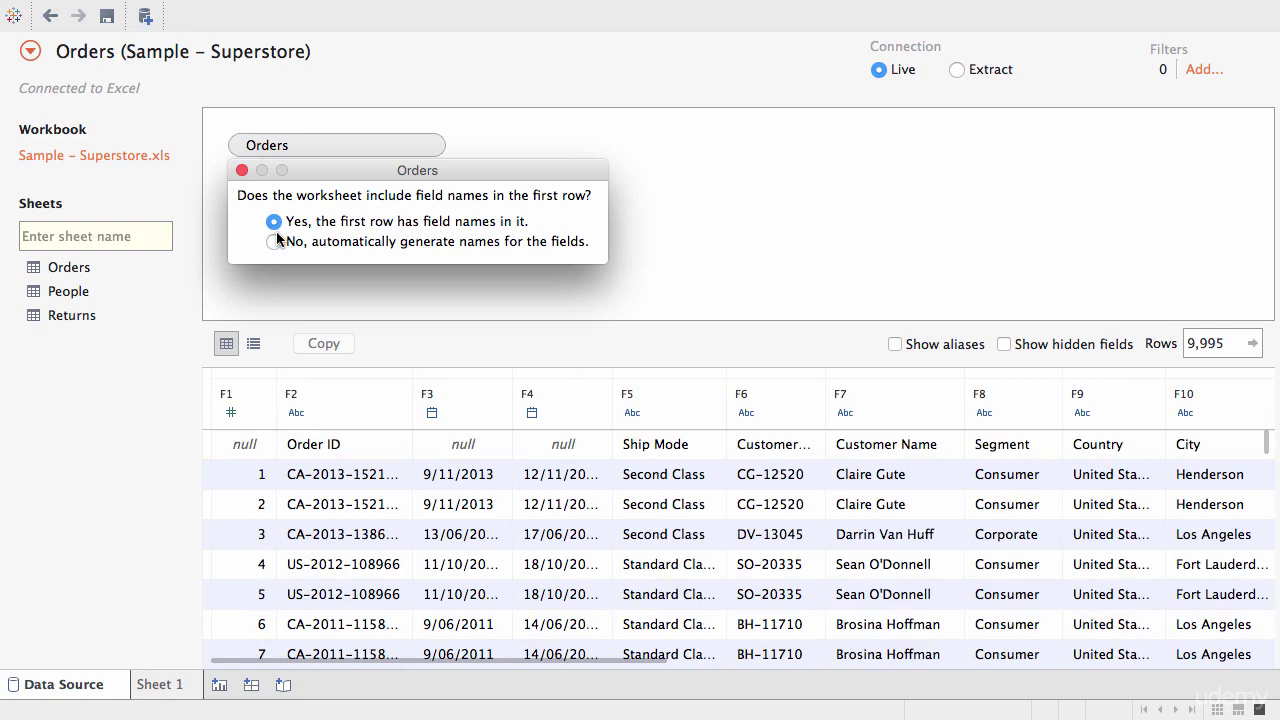
pyautogui.click(298, 290)
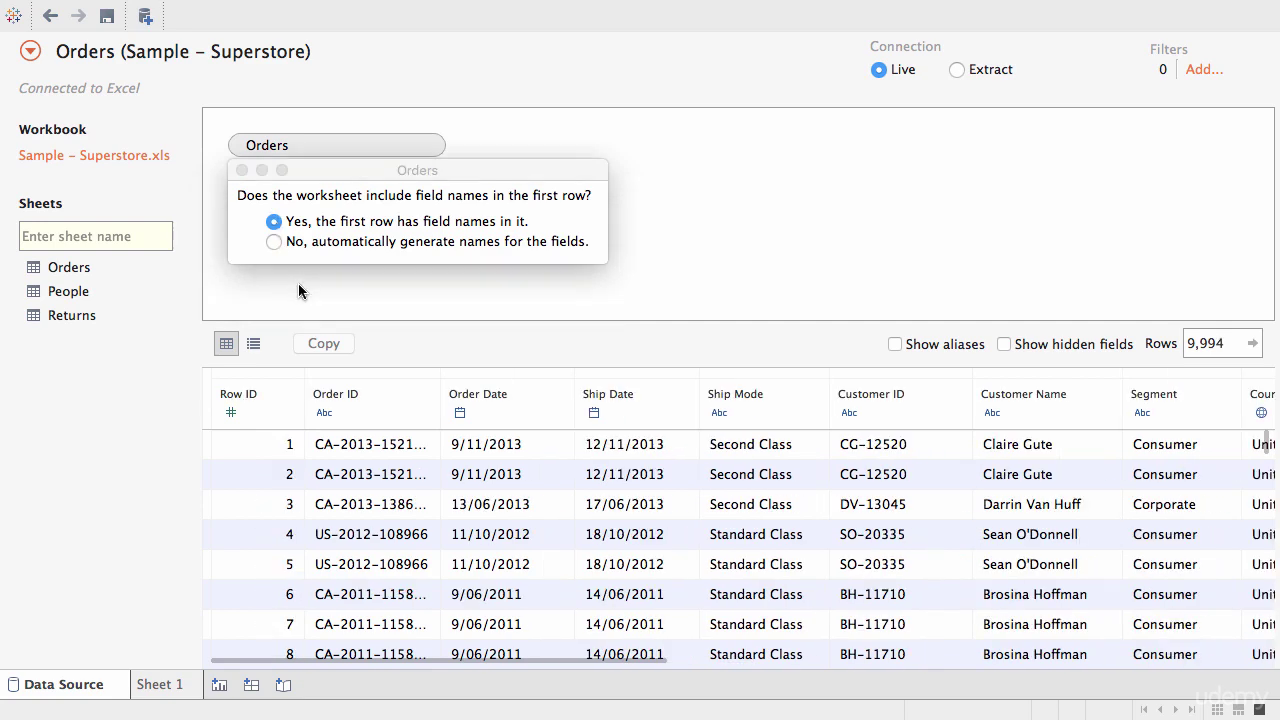
pyautogui.click(242, 171)
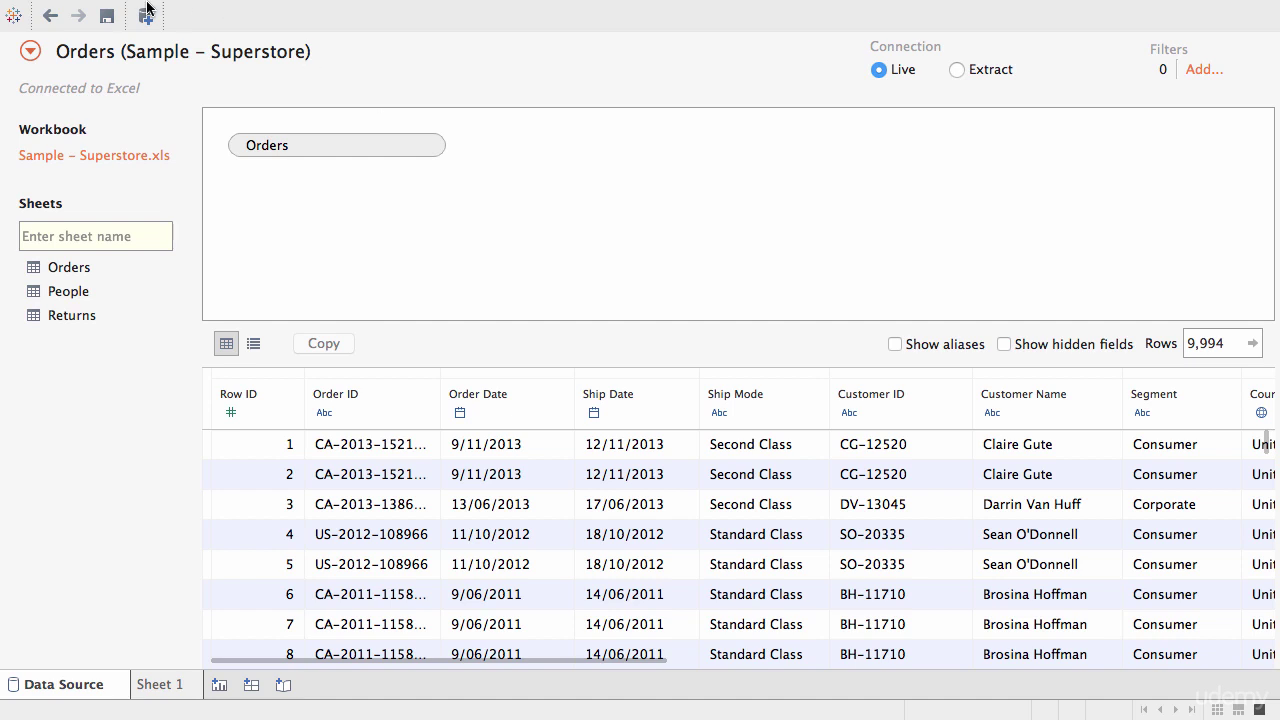
# Edit the data source title, replacing its leading text to read 'Superstore Data – Orders'.
pyautogui.click(316, 51)
pyautogui.click(209, 51)
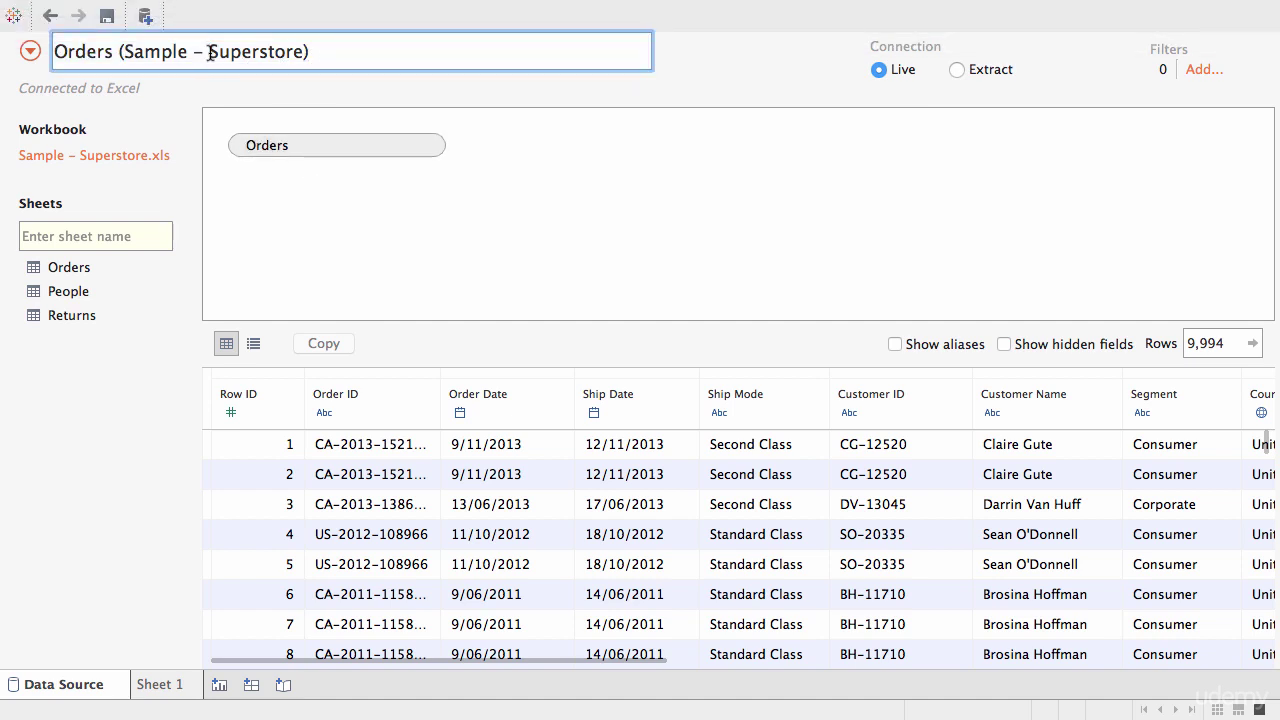
pyautogui.press('super+shift+Left')
pyautogui.press('BackSpace')
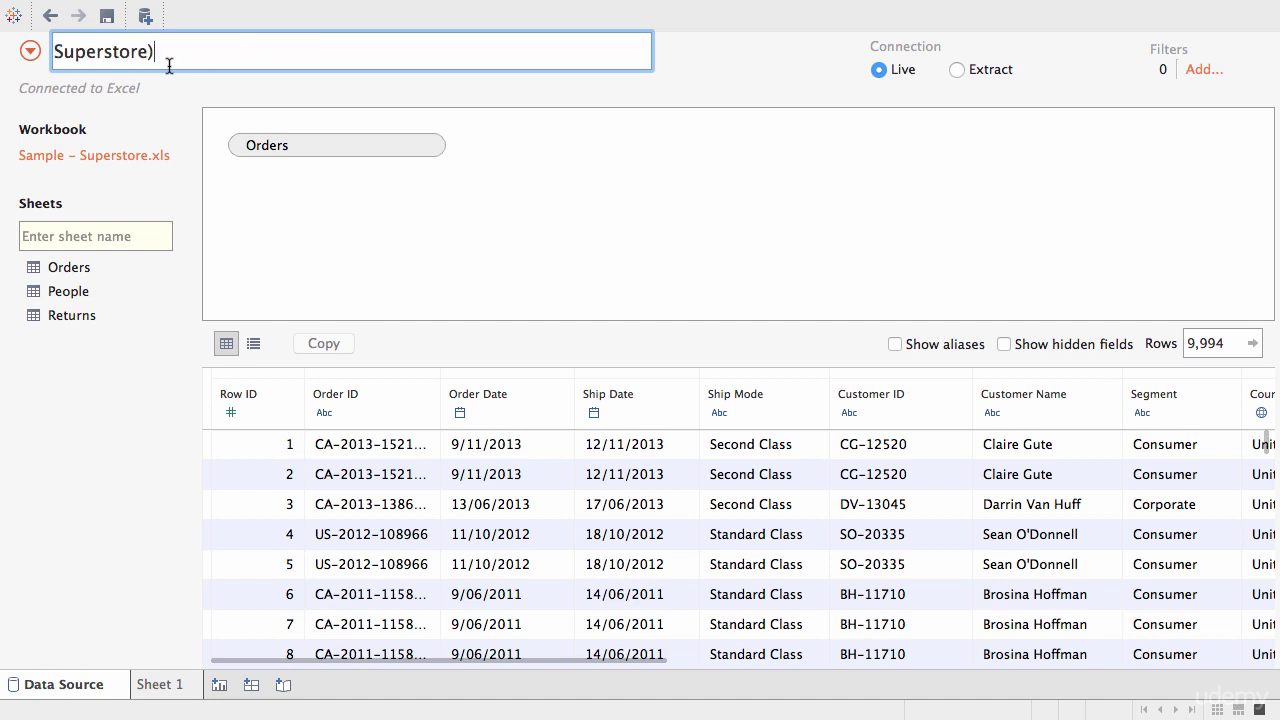
pyautogui.press('BackSpace')
pyautogui.write('Data – Orders')
pyautogui.press('Return')
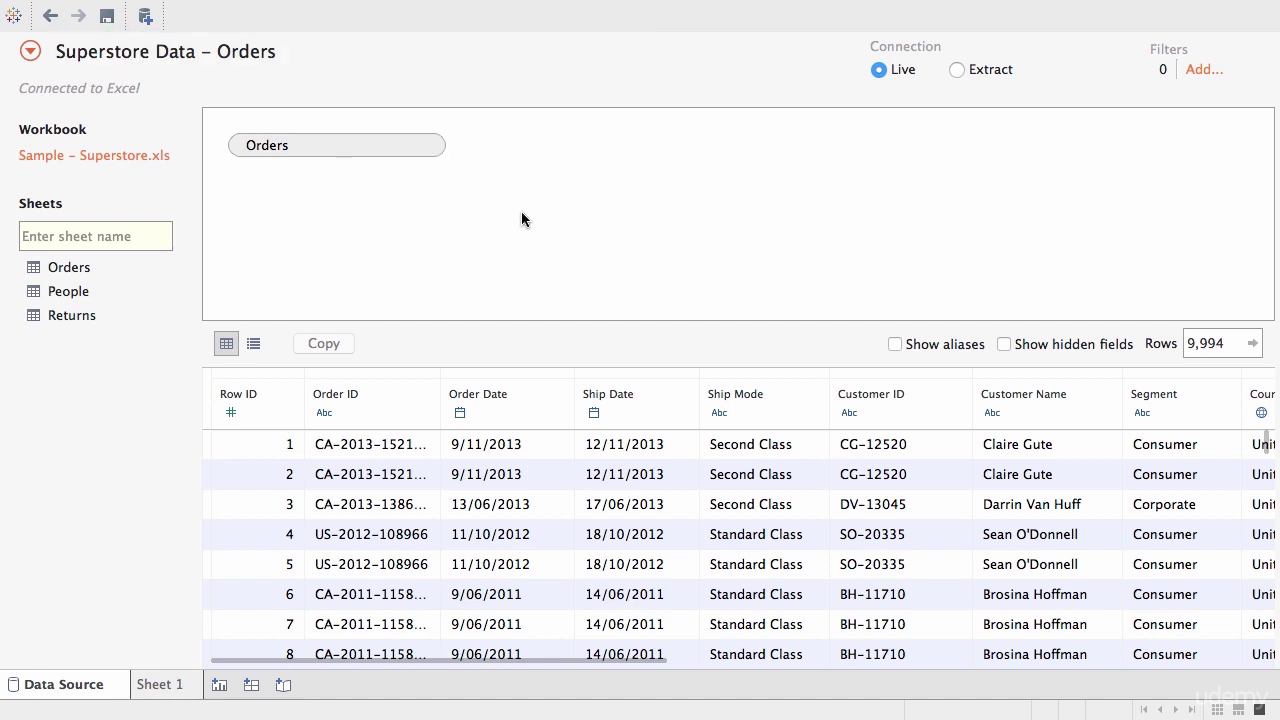
# Retype the final word 'Orders' in the data source name and confirm it.
pyautogui.doubleClick(169, 66)
pyautogui.press('BackSpace')
pyautogui.press('BackSpace')
pyautogui.press('BackSpace')
pyautogui.press('BackSpace')
pyautogui.press('BackSpace')
pyautogui.press('BackSpace')
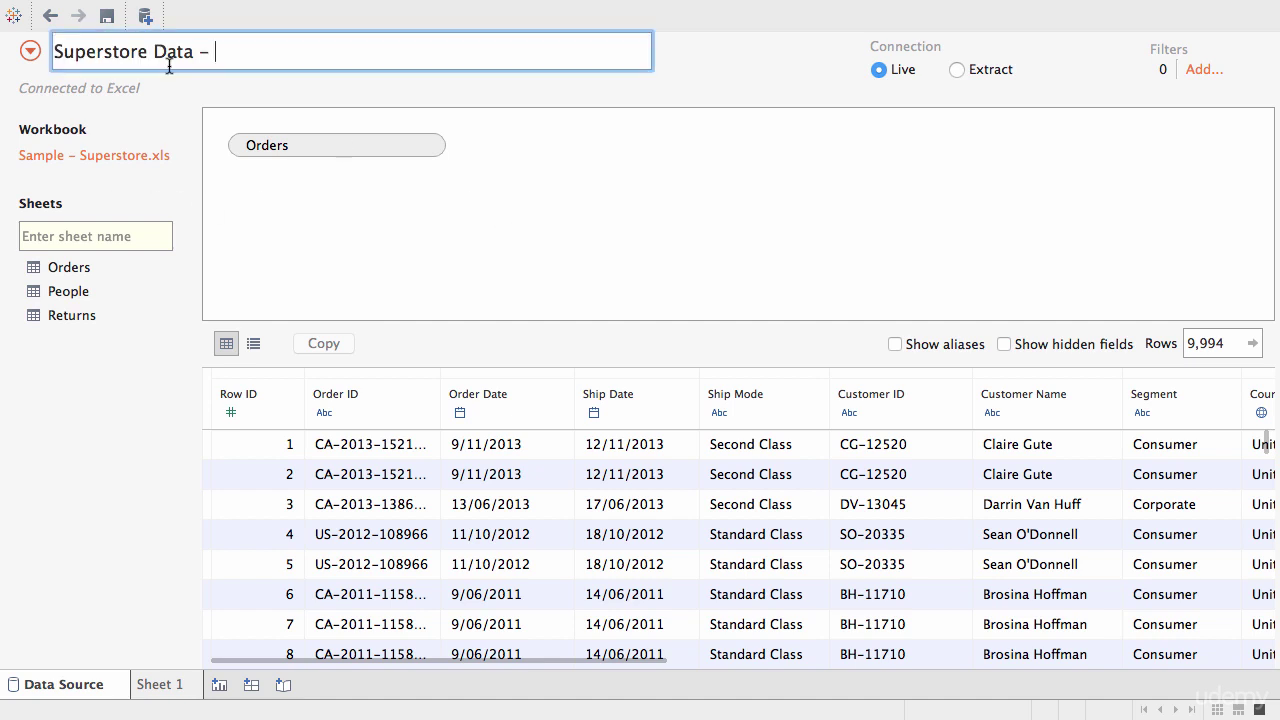
pyautogui.write('Orders')
pyautogui.press('Return')
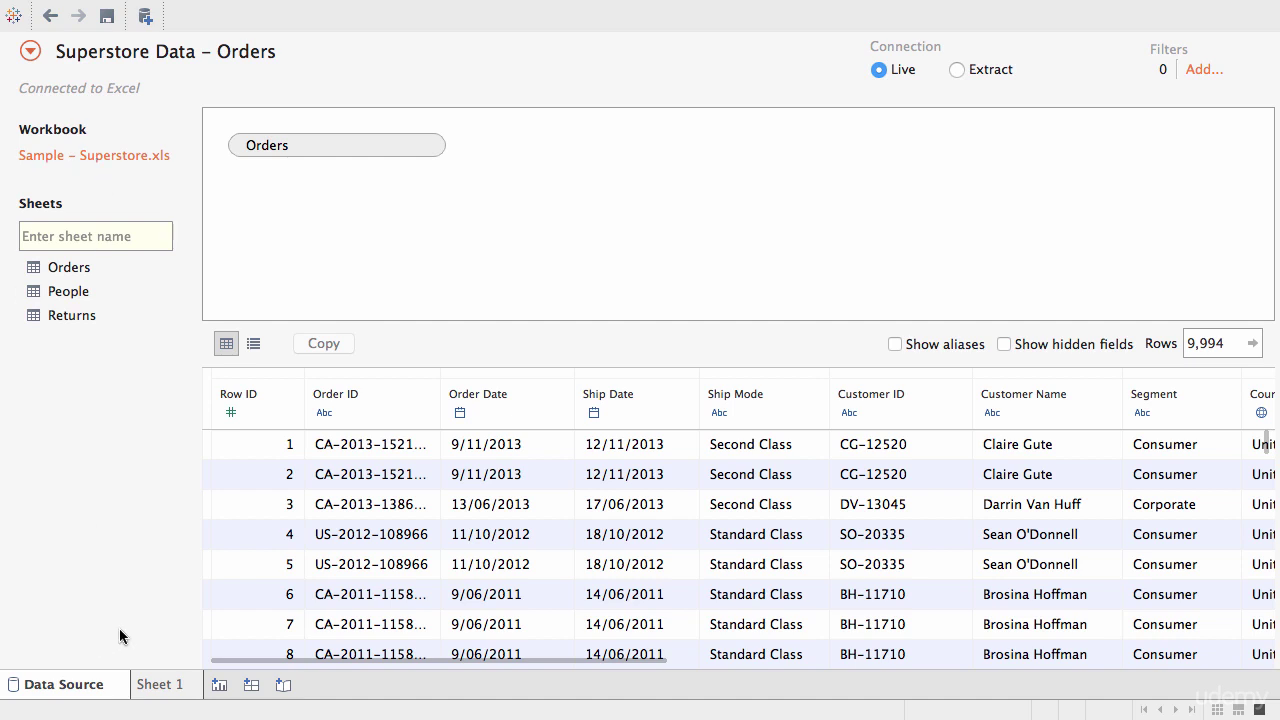
# Switch to the blank Sheet 1 worksheet showing the Superstore Data - Orders fields.
pyautogui.click(170, 686)
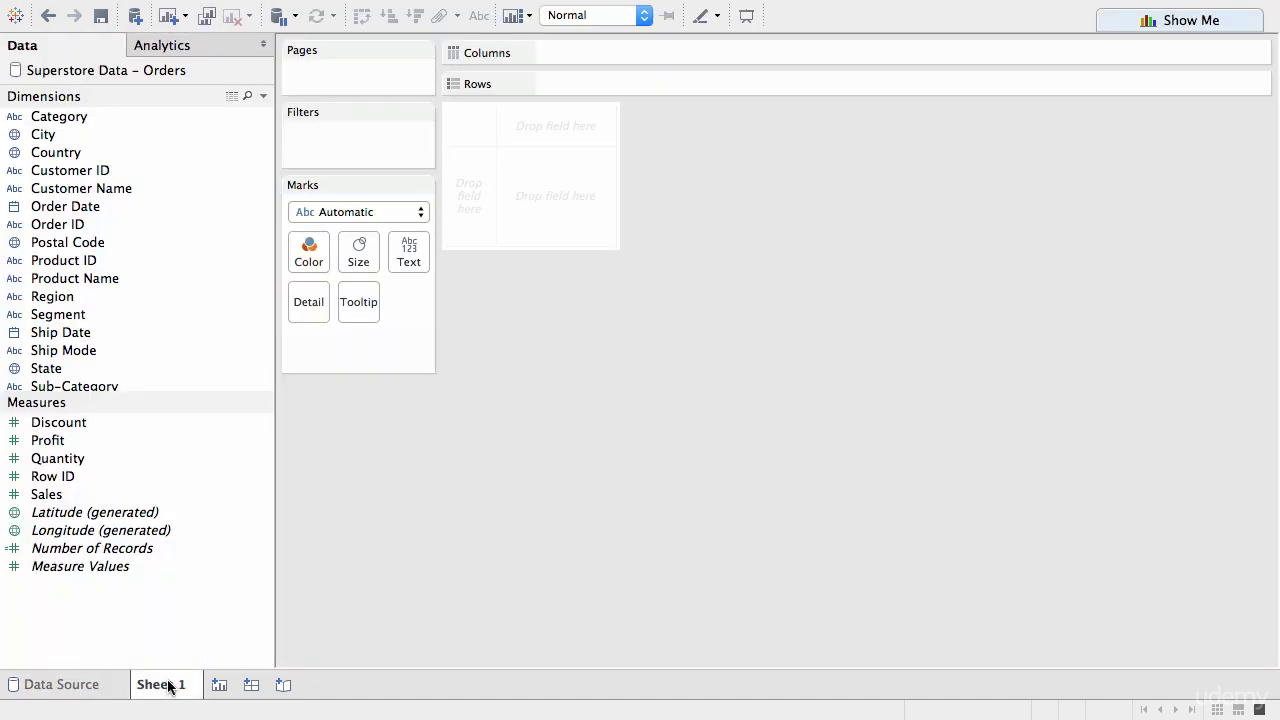